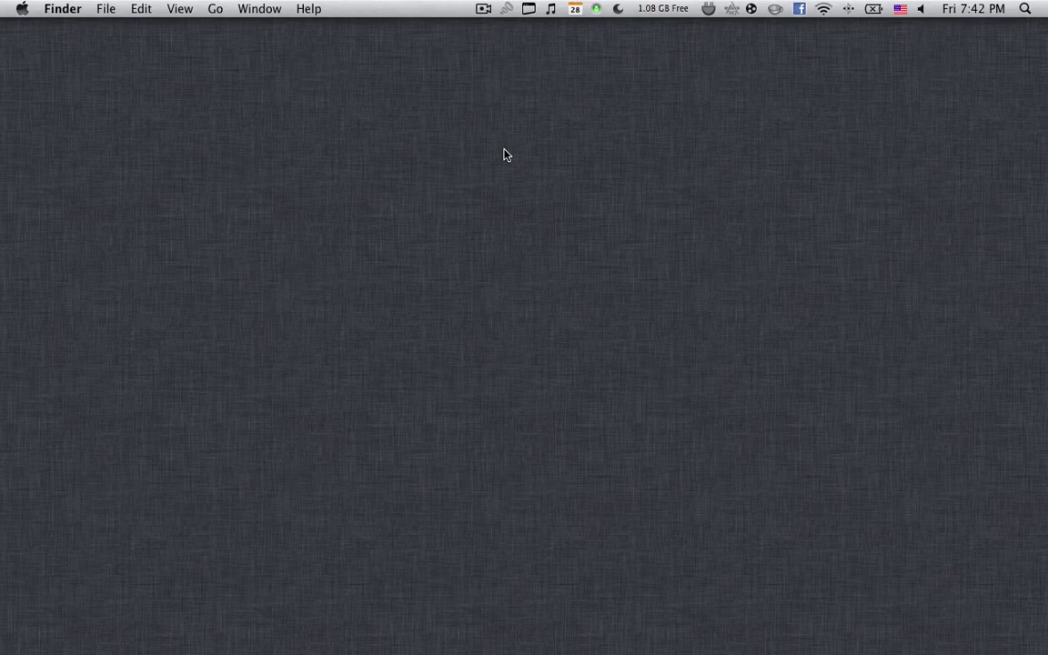
Step: Examine the current Dashboard background and the Launchpad folder background by opening the RealVNC (Other) folder, and return to the desktop
{"action": "key", "text": "F12"}
{"action": "key", "text": "F12"}
{"action": "mouse_move", "coordinate": [0, 0]}
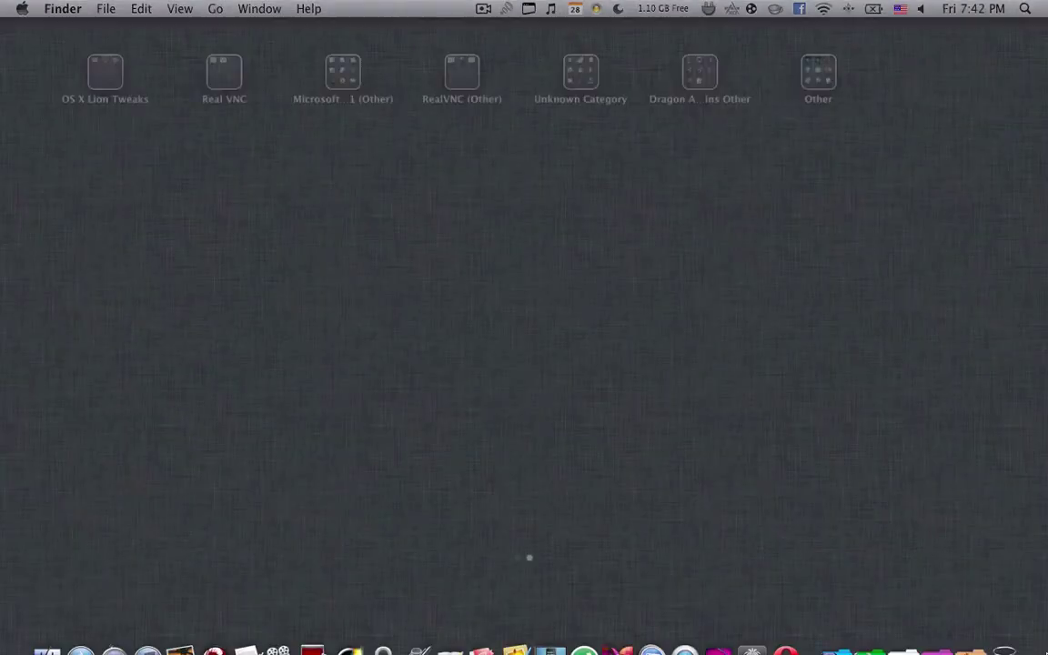
{"action": "left_click", "coordinate": [458, 68]}
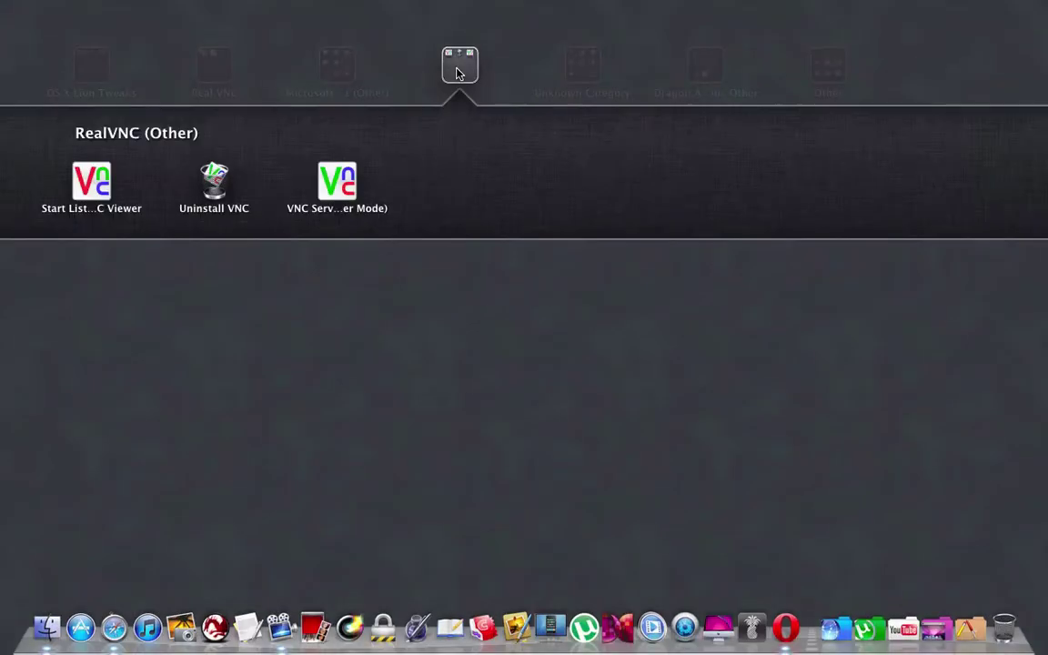
{"action": "left_click", "coordinate": [459, 73]}
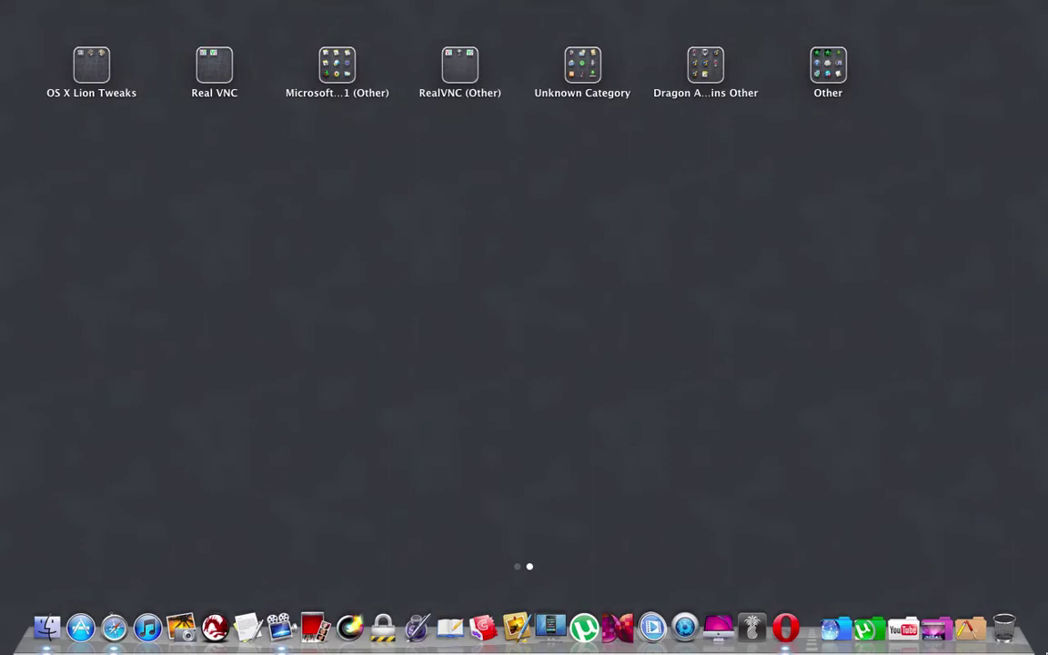
{"action": "left_click", "coordinate": [694, 372]}
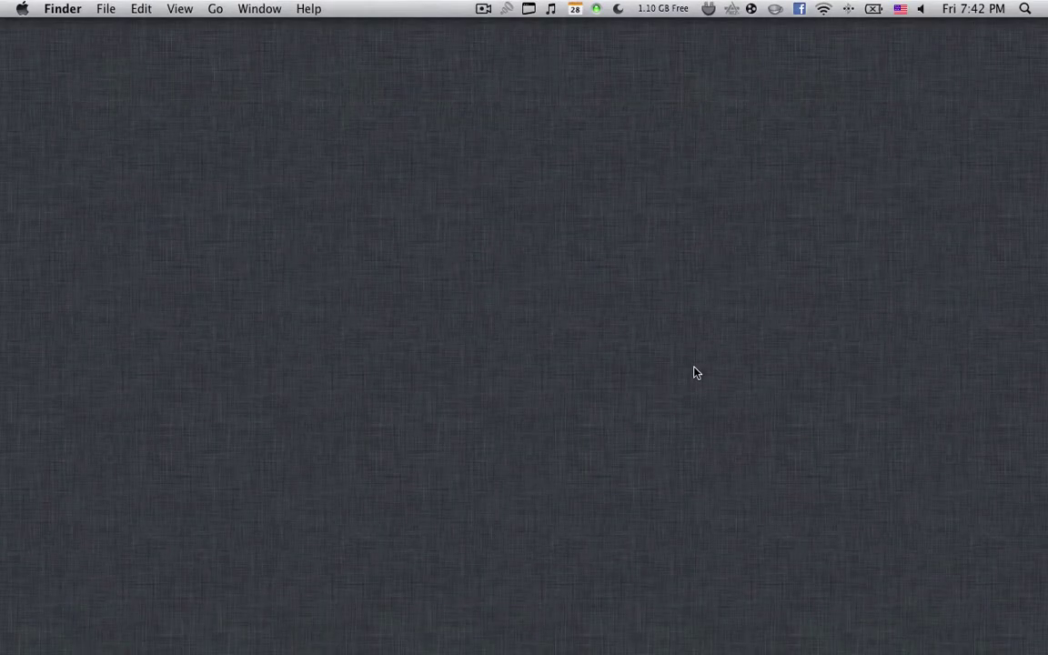
{"action": "mouse_move", "coordinate": [643, 641]}
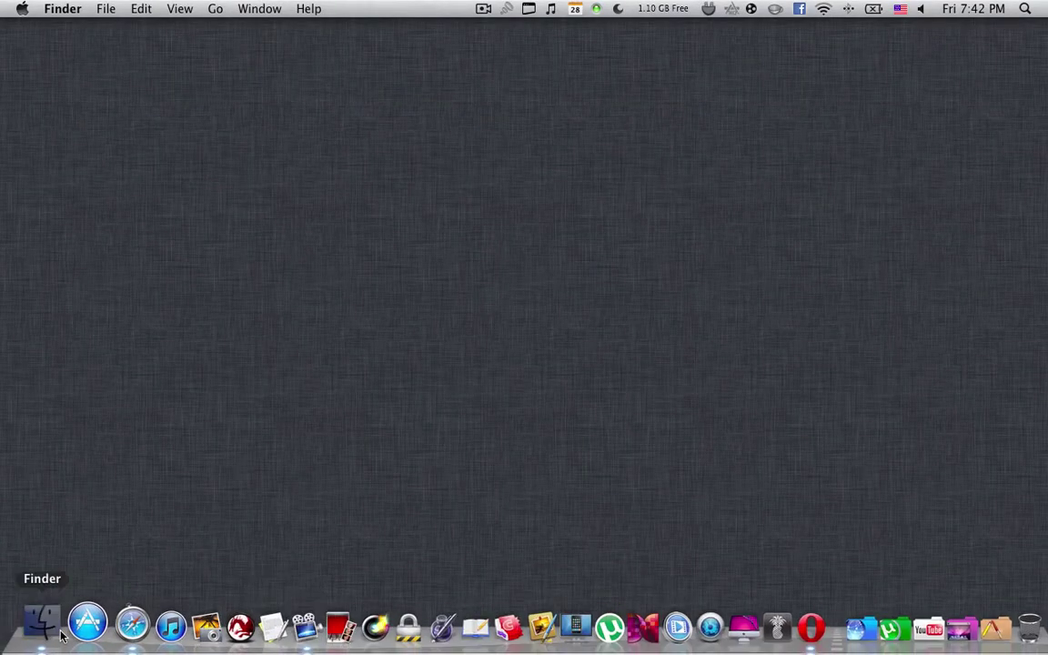
{"action": "left_click", "coordinate": [42, 624]}
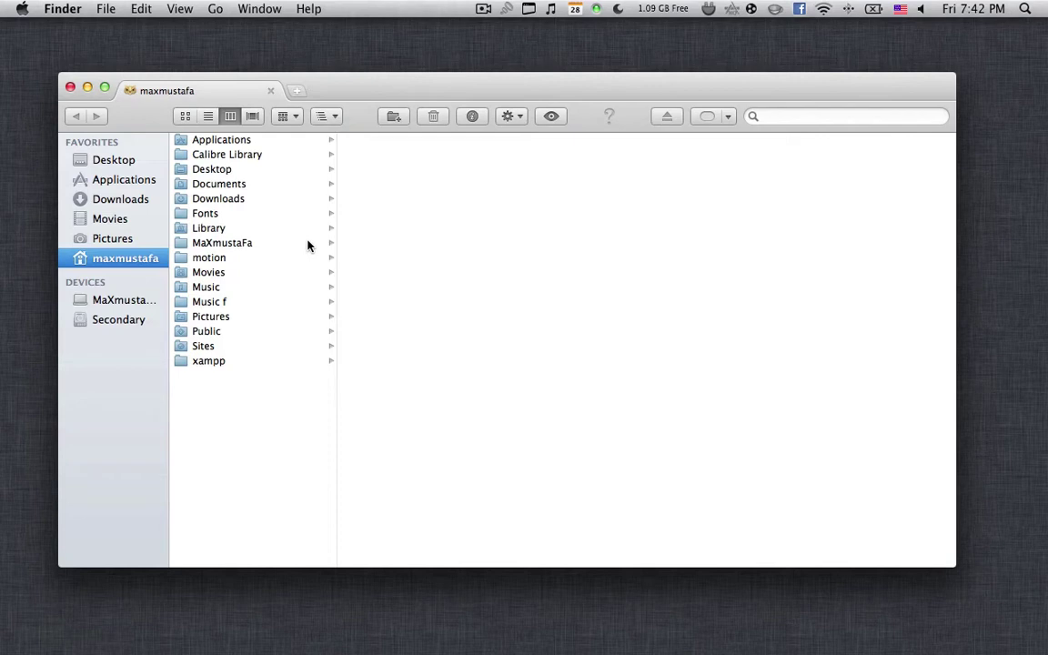
{"action": "left_click", "coordinate": [70, 87]}
Step: Launch LionDesigner from the OS X Lion Tweaks folder in Launchpad
{"action": "key", "text": "F4"}
{"action": "left_click", "coordinate": [87, 67]}
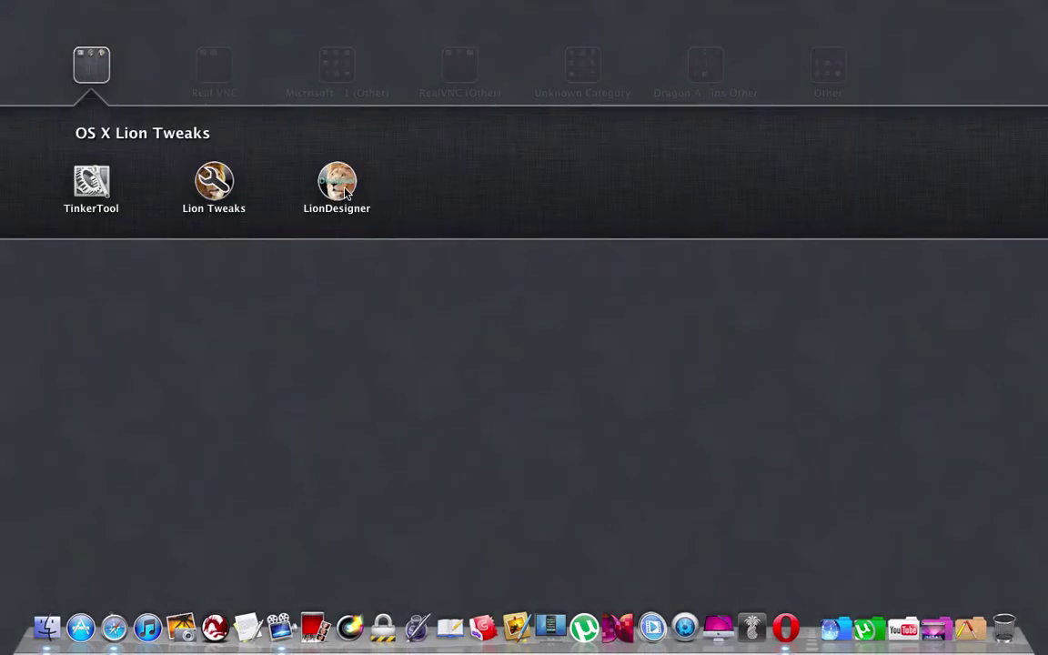
{"action": "left_click", "coordinate": [336, 184]}
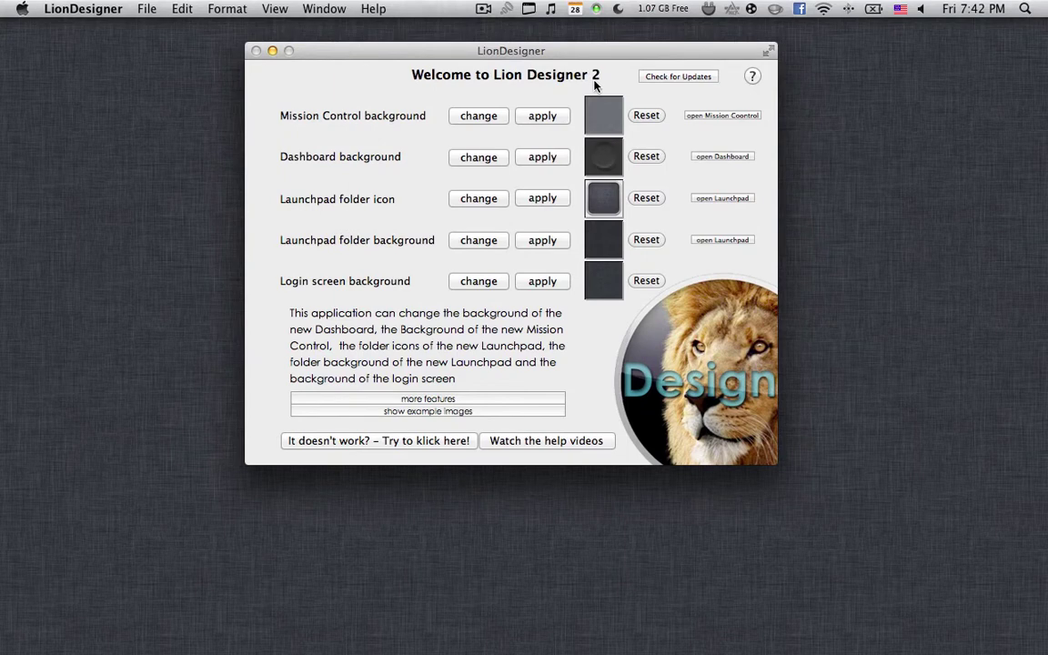
Step: Browse the example images available for the Mission Control background and leave the file chooser without selecting one
{"action": "left_click", "coordinate": [74, 8]}
{"action": "left_click", "coordinate": [450, 59]}
{"action": "left_click", "coordinate": [482, 120]}
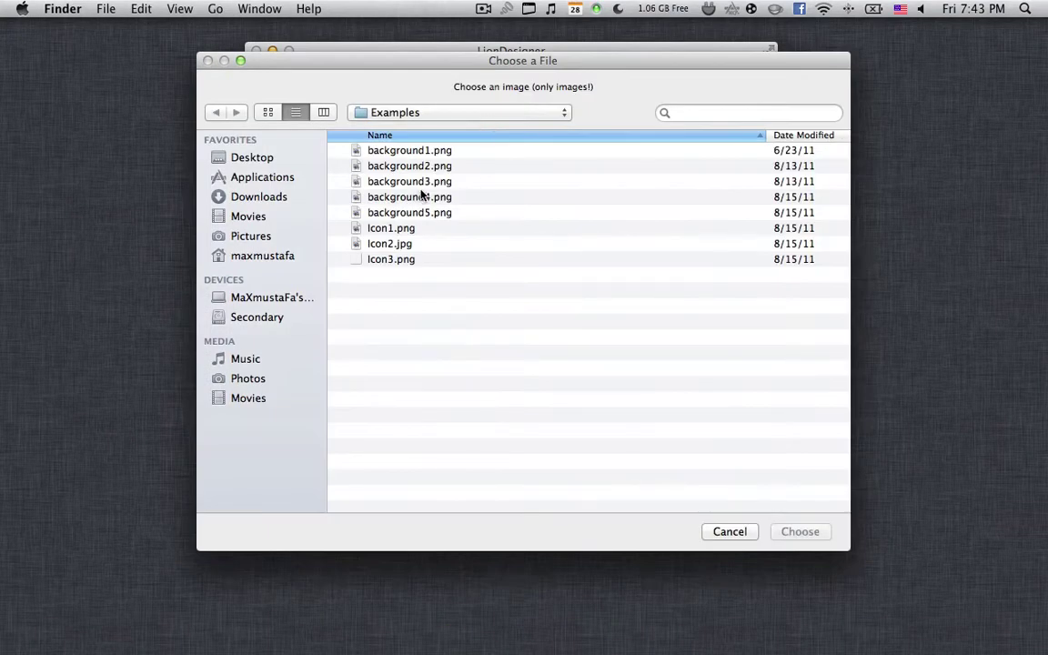
{"action": "left_click_drag", "start_coordinate": [474, 148], "coordinate": [509, 339]}
{"action": "left_click", "coordinate": [512, 340]}
{"action": "left_click", "coordinate": [732, 532]}
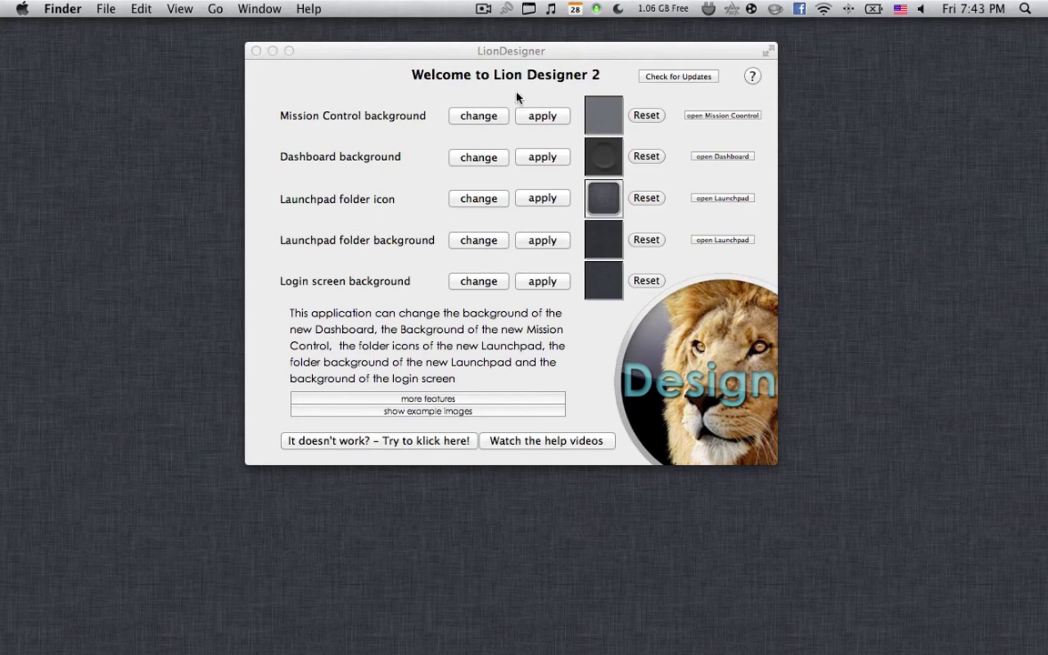
{"action": "left_click", "coordinate": [455, 51]}
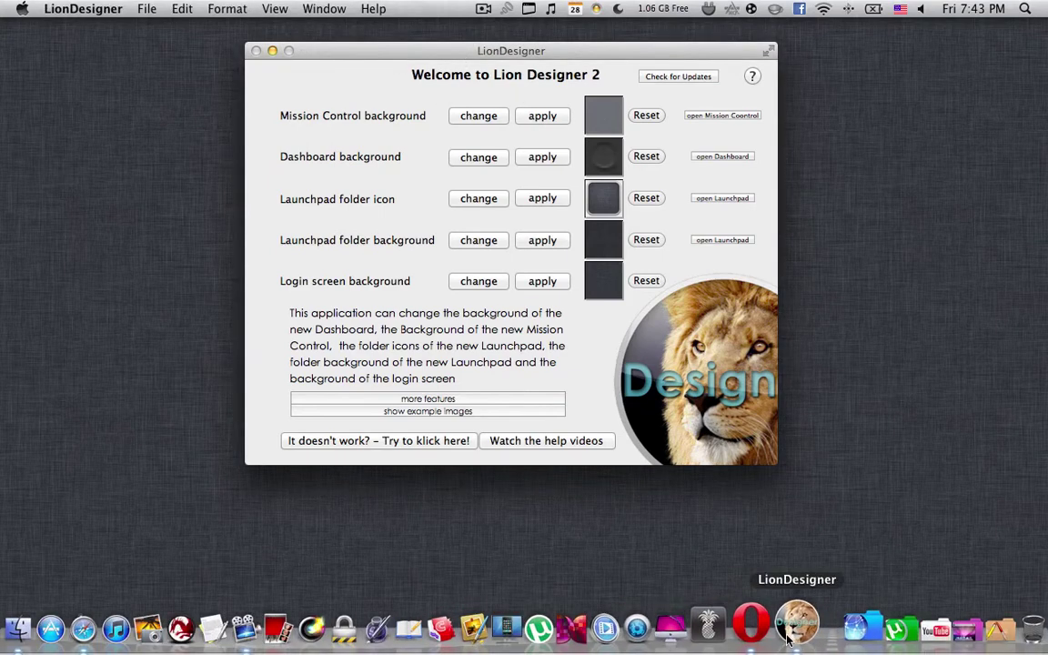
{"action": "right_click", "coordinate": [794, 624]}
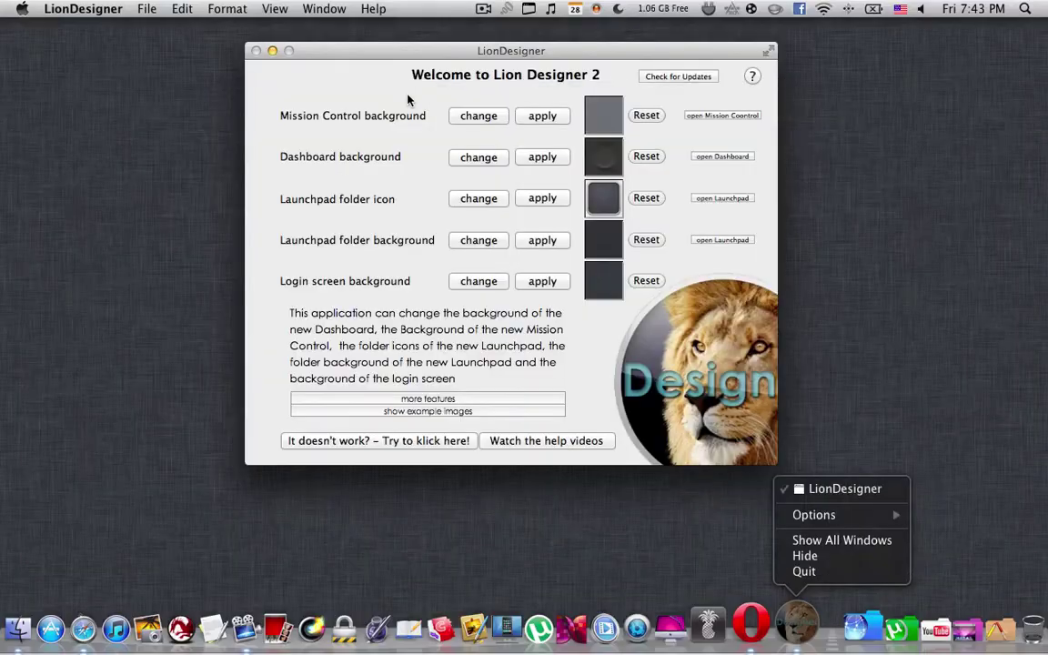
{"action": "left_click", "coordinate": [408, 100]}
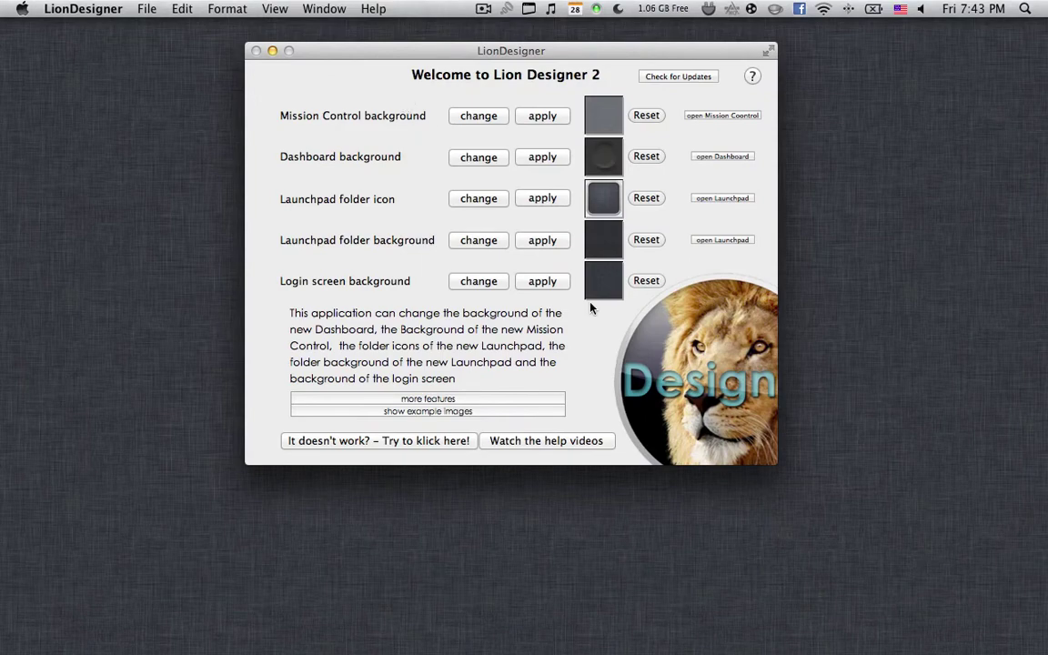
Step: Compare the Launchpad and Mission Control backgrounds with the preview images in LionDesigner
{"action": "key", "text": "F4"}
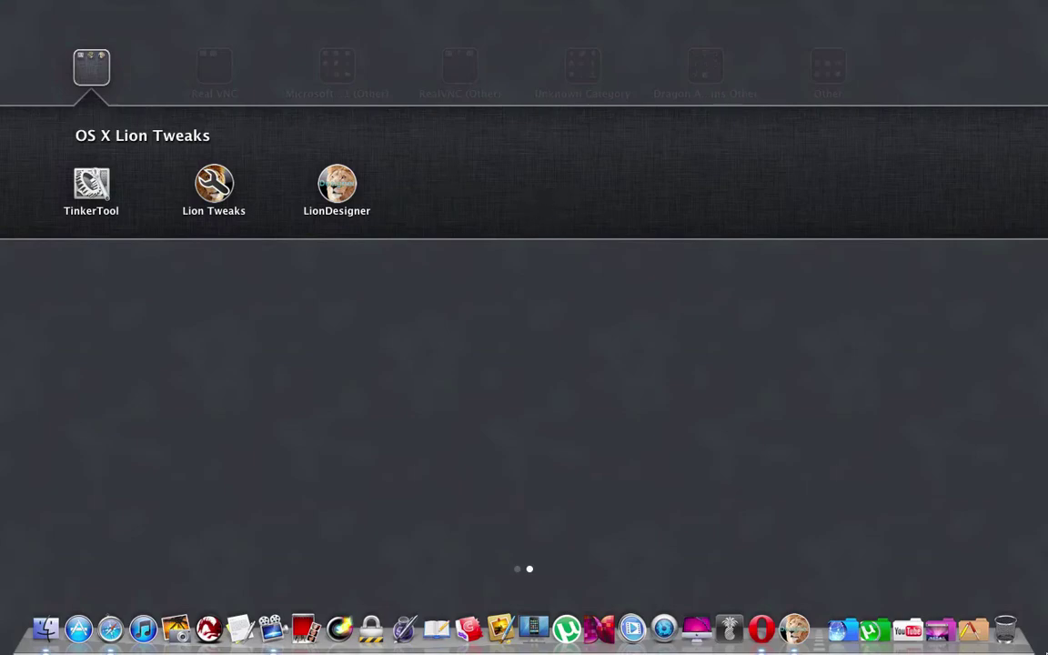
{"action": "key", "text": "F3"}
{"action": "key", "text": "F3"}
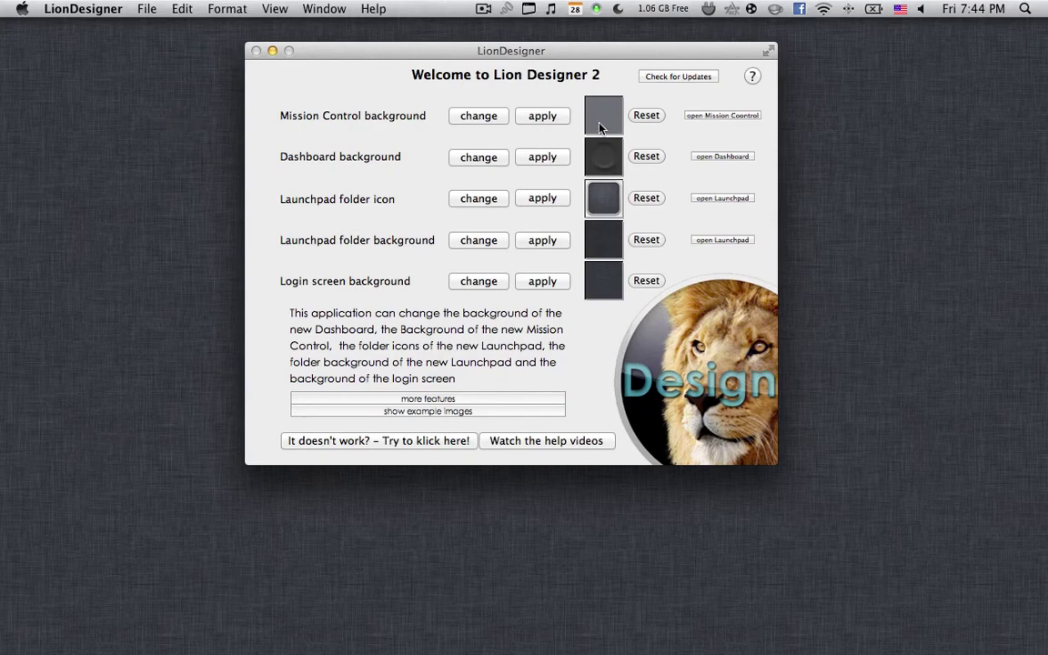
{"action": "mouse_move", "coordinate": [516, 52]}
{"action": "left_mouse_down"}
{"action": "mouse_move", "coordinate": [506, 75]}
{"action": "mouse_move", "coordinate": [513, 60]}
{"action": "left_mouse_up"}
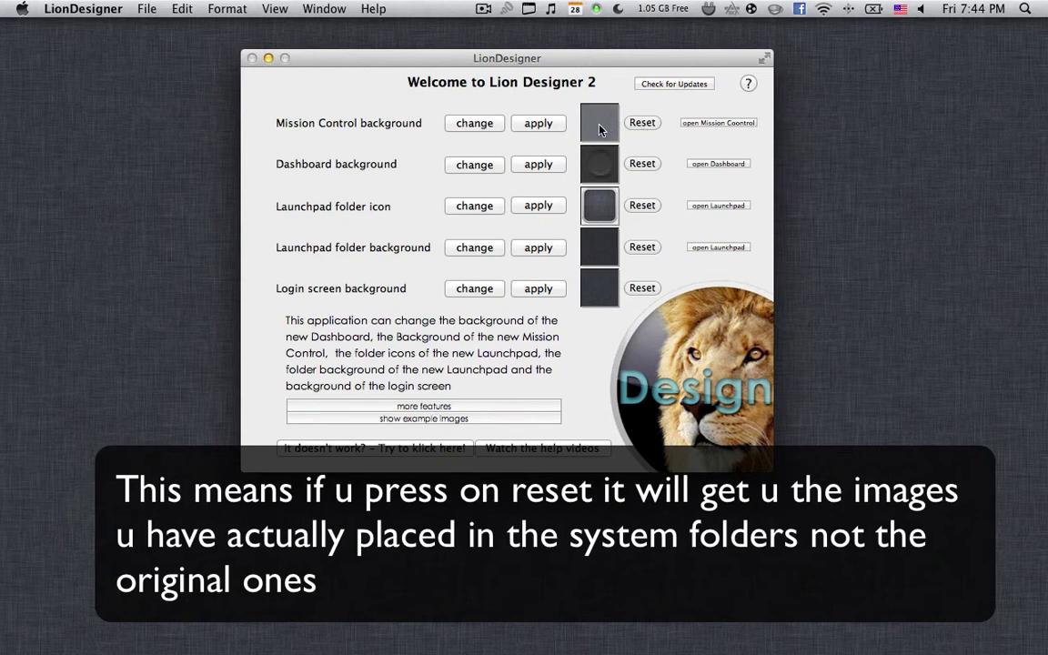
Step: Open the System Backups folder in Finder and preview the defaultdesktop.png backup image
{"action": "left_click", "coordinate": [60, 636]}
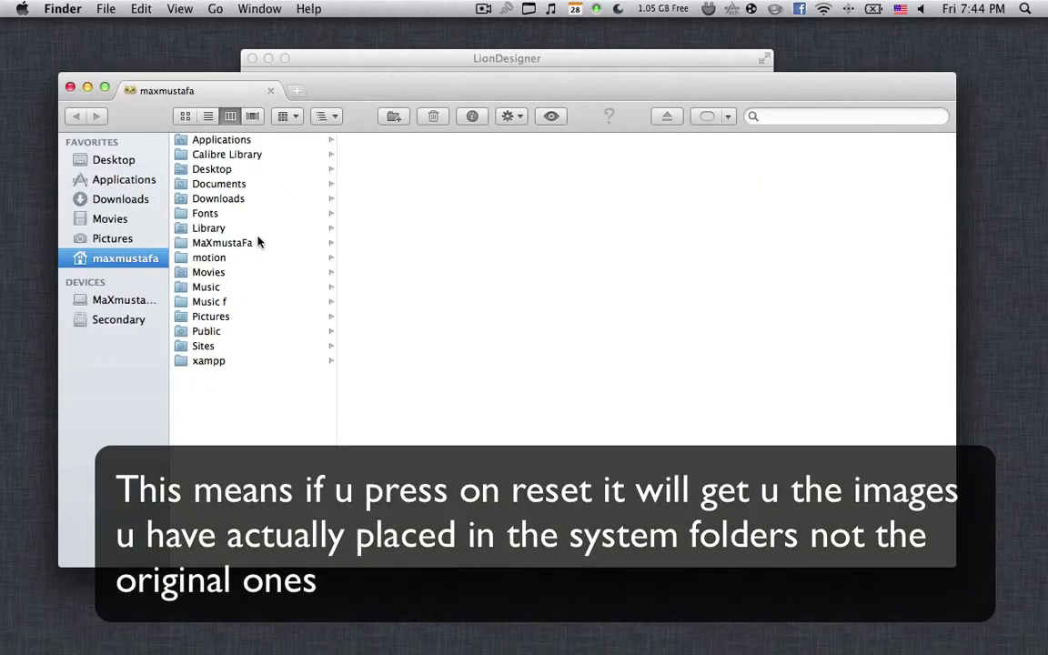
{"action": "left_click", "coordinate": [256, 242]}
{"action": "left_click", "coordinate": [423, 188]}
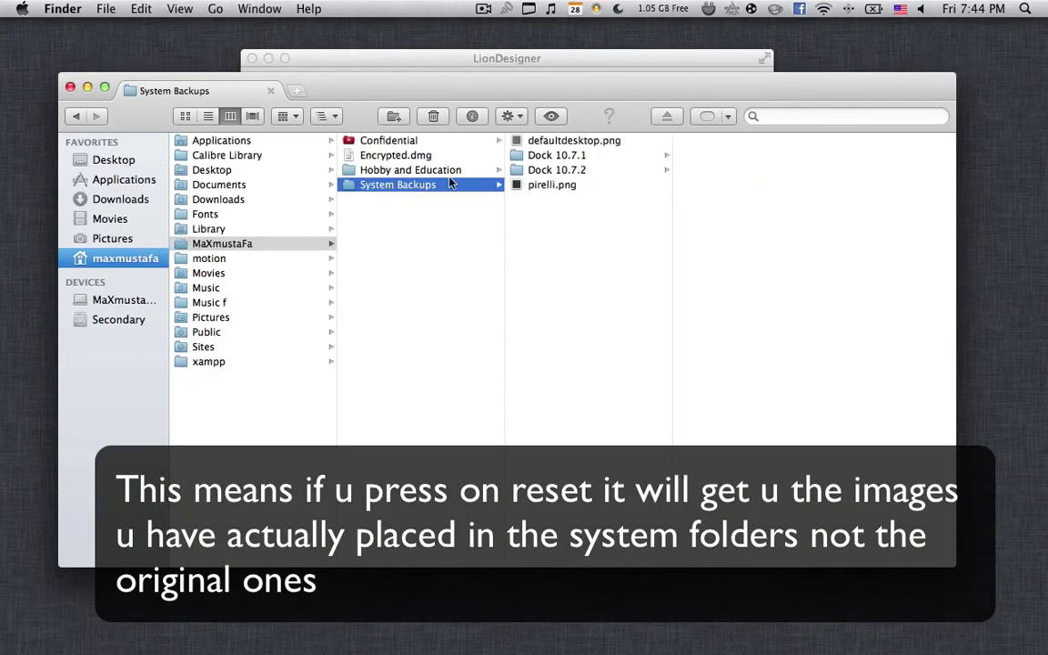
{"action": "left_click", "coordinate": [573, 143]}
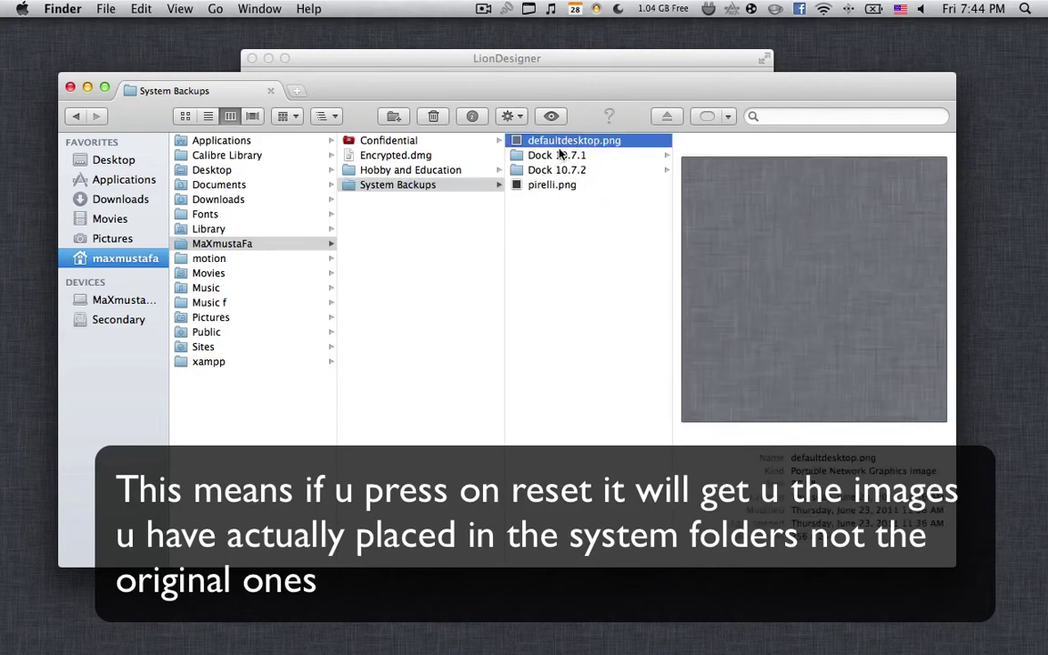
Step: Examine the current Dashboard, Mission Control and Launchpad backgrounds and return to the Finder window
{"action": "key", "text": "F12"}
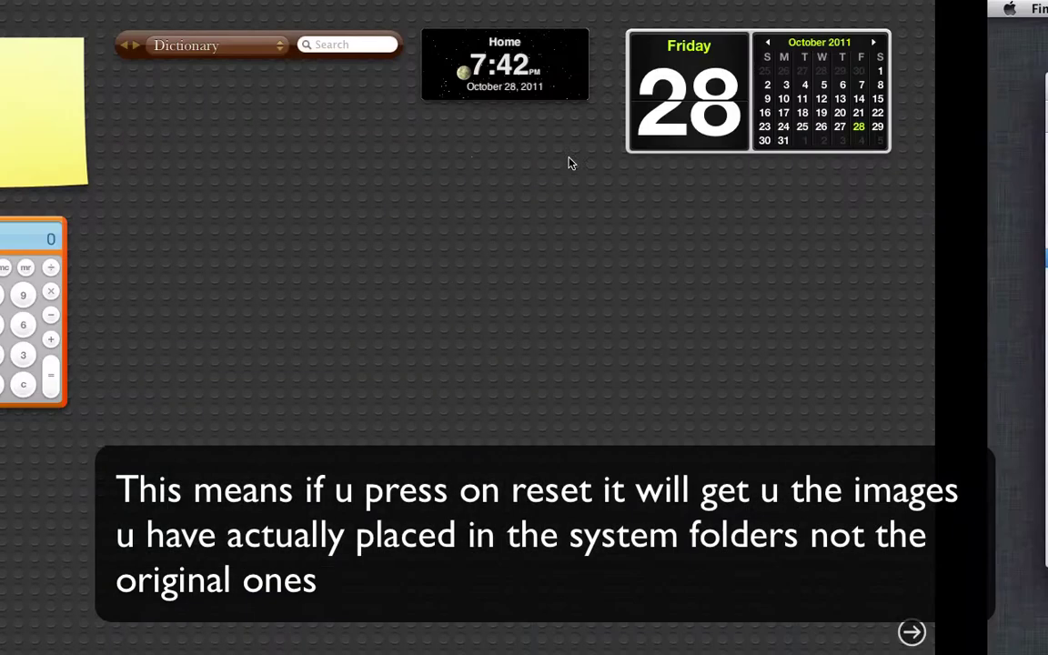
{"action": "key", "text": "F12"}
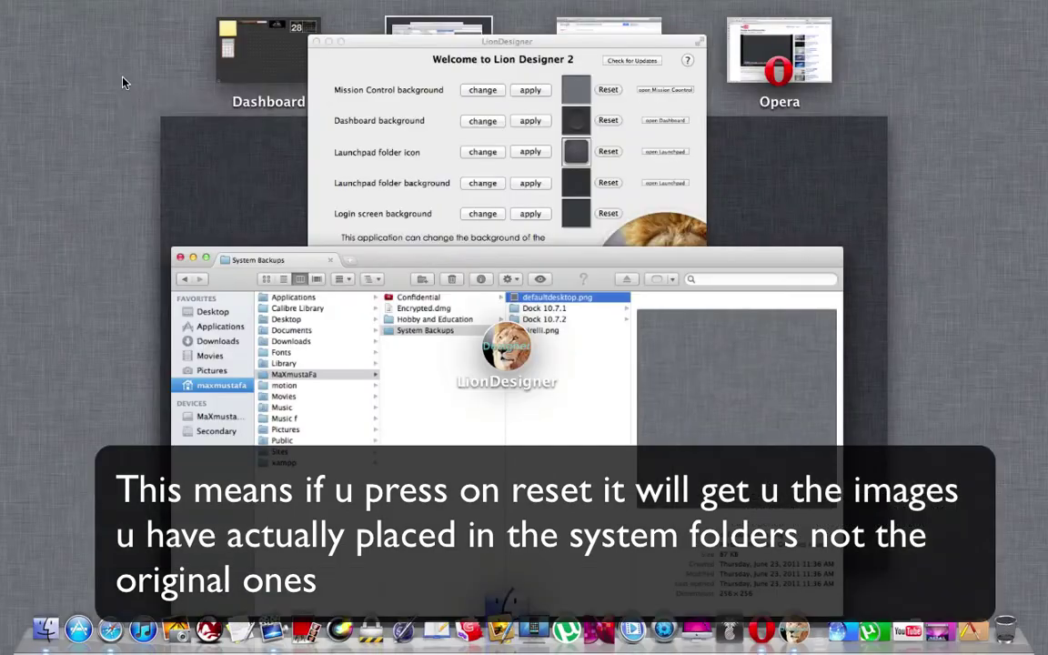
{"action": "key", "text": "F4"}
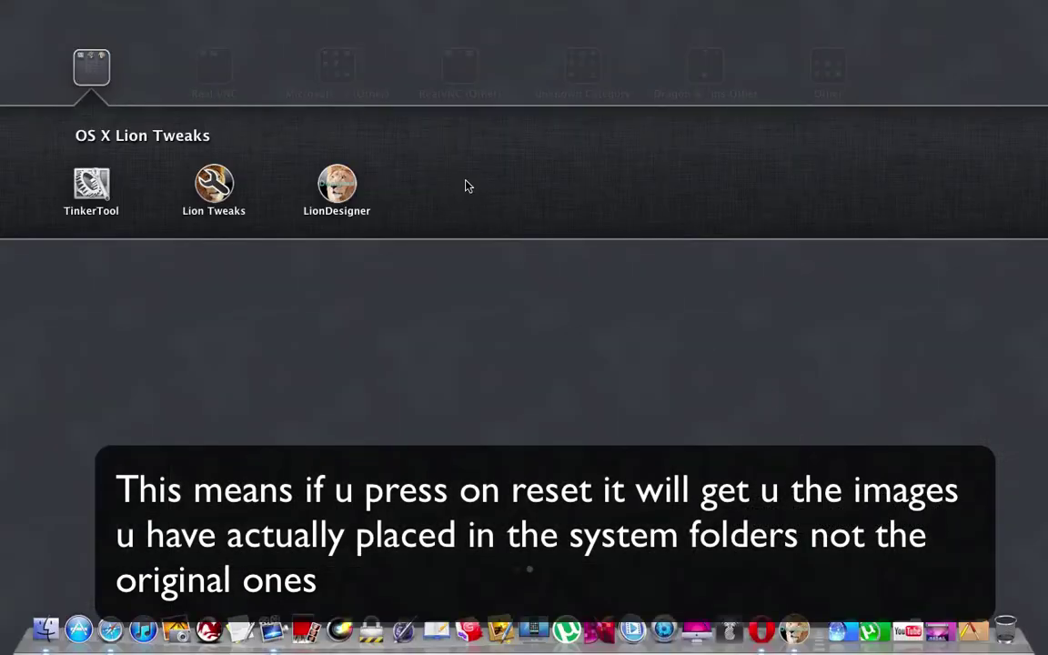
{"action": "left_click", "coordinate": [620, 286]}
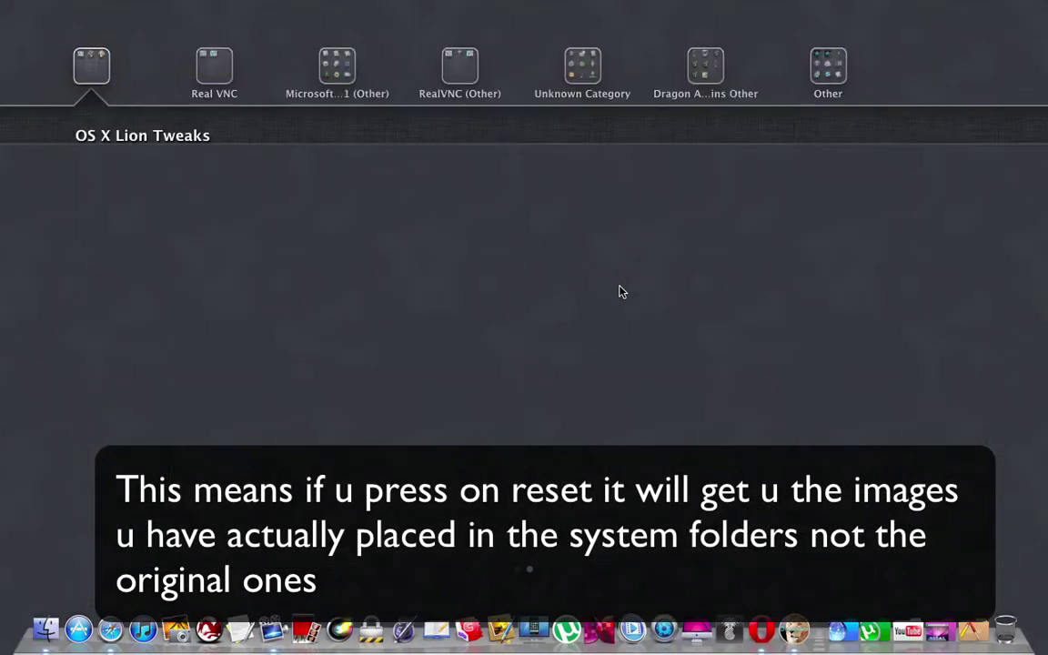
{"action": "left_click", "coordinate": [619, 287]}
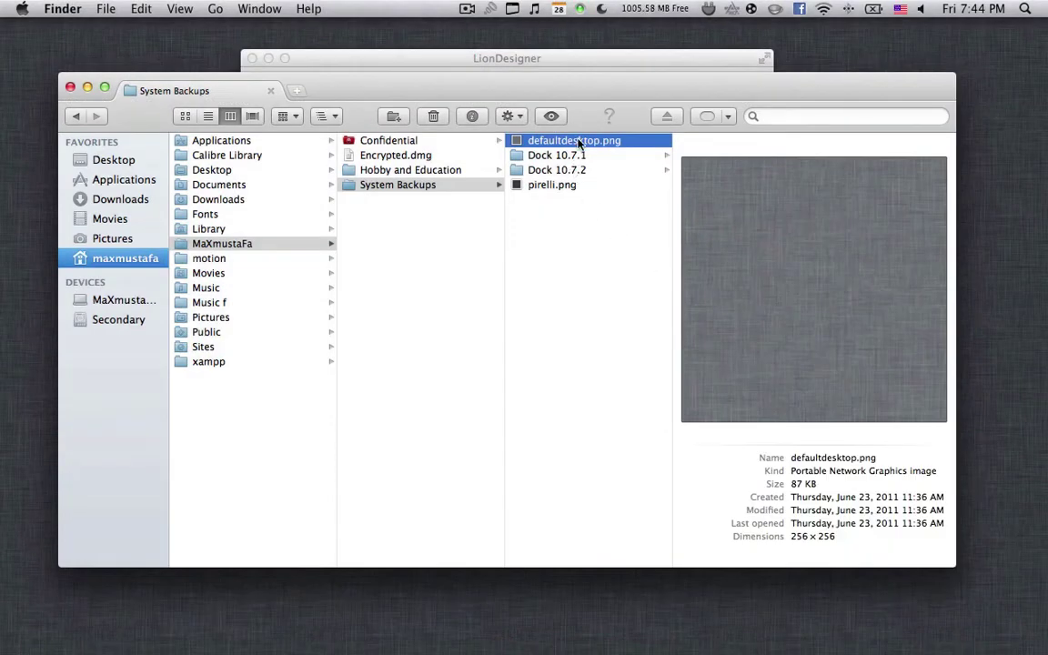
Step: Select the pirelli.png and defaultdesktop.png backups, and open /System/Library/CoreServices/Dock.app/Contents/Resources in a new Finder tab
{"action": "left_click", "coordinate": [586, 186]}
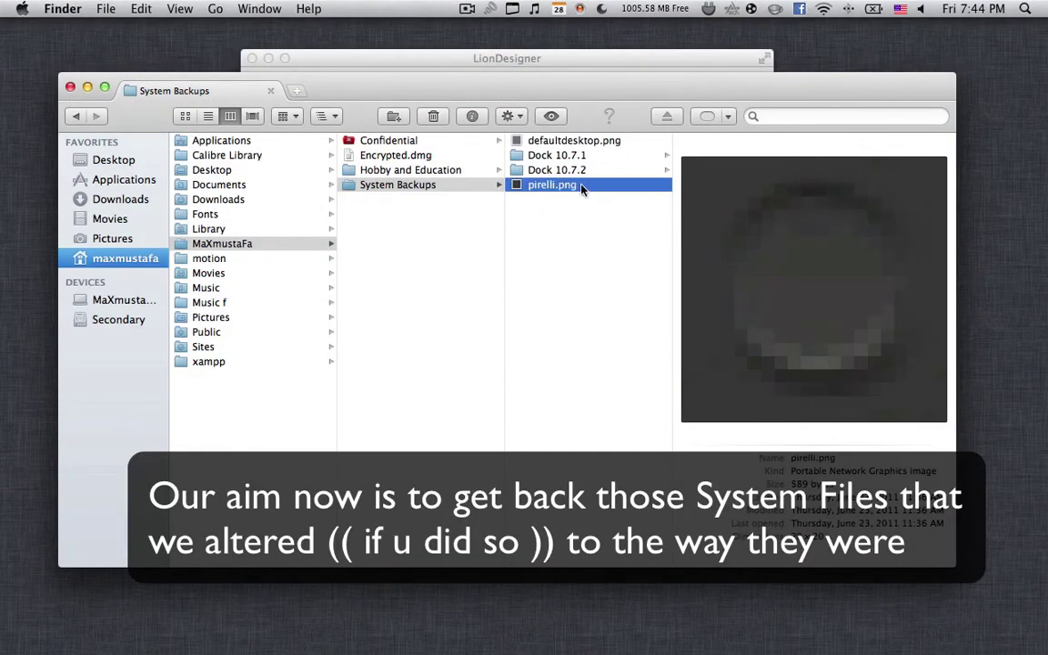
{"action": "left_click", "coordinate": [575, 141], "text": "super"}
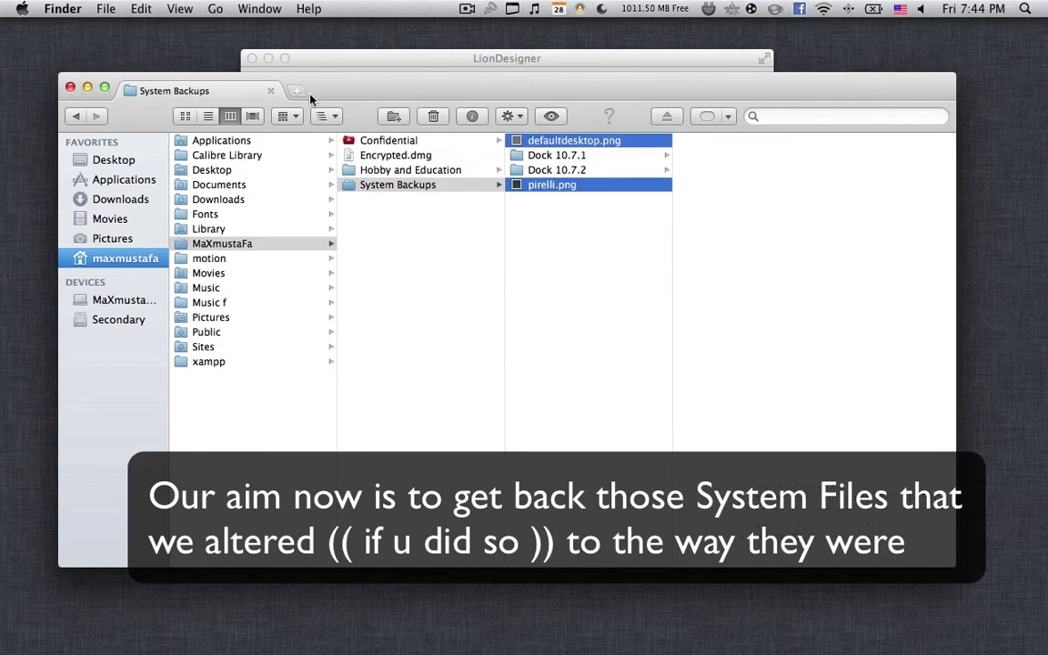
{"action": "key", "text": "super+t"}
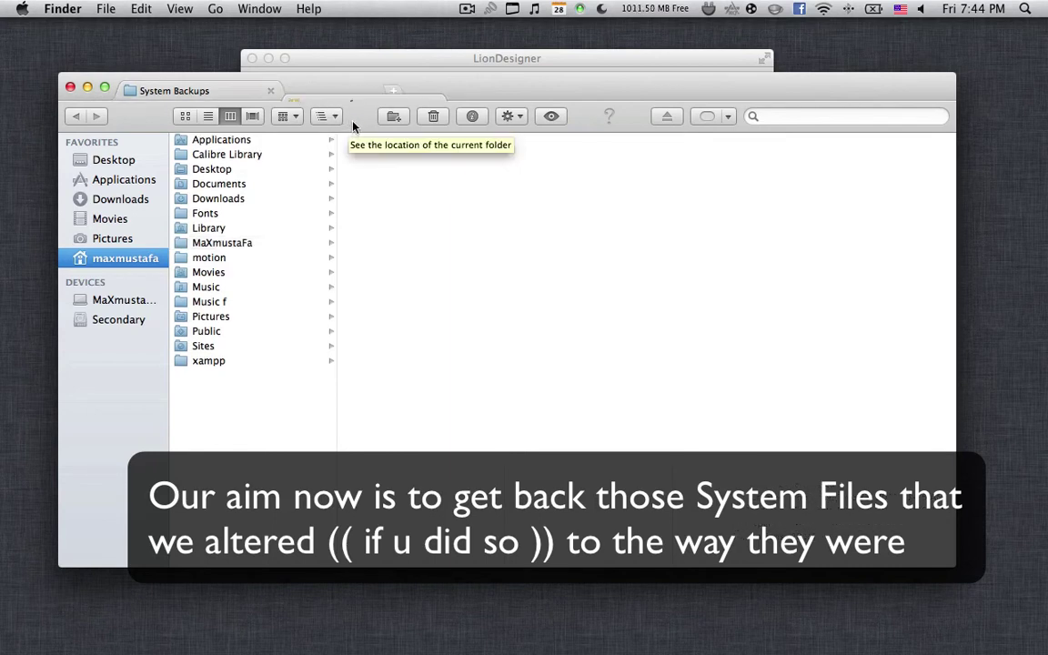
{"action": "key", "text": "super+shift+g"}
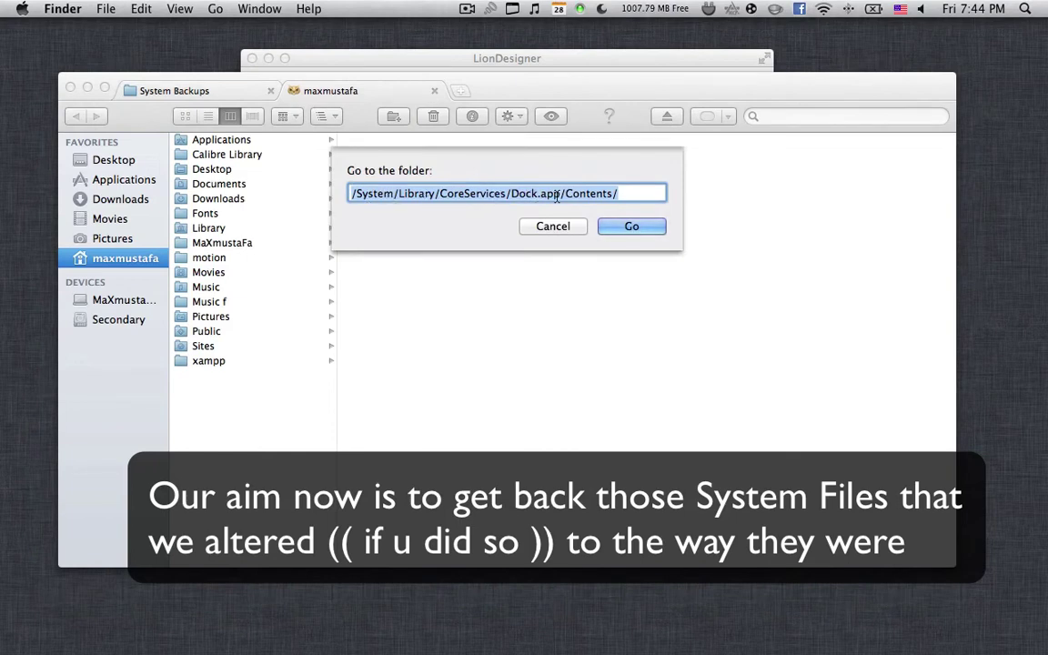
{"action": "left_click", "coordinate": [627, 226]}
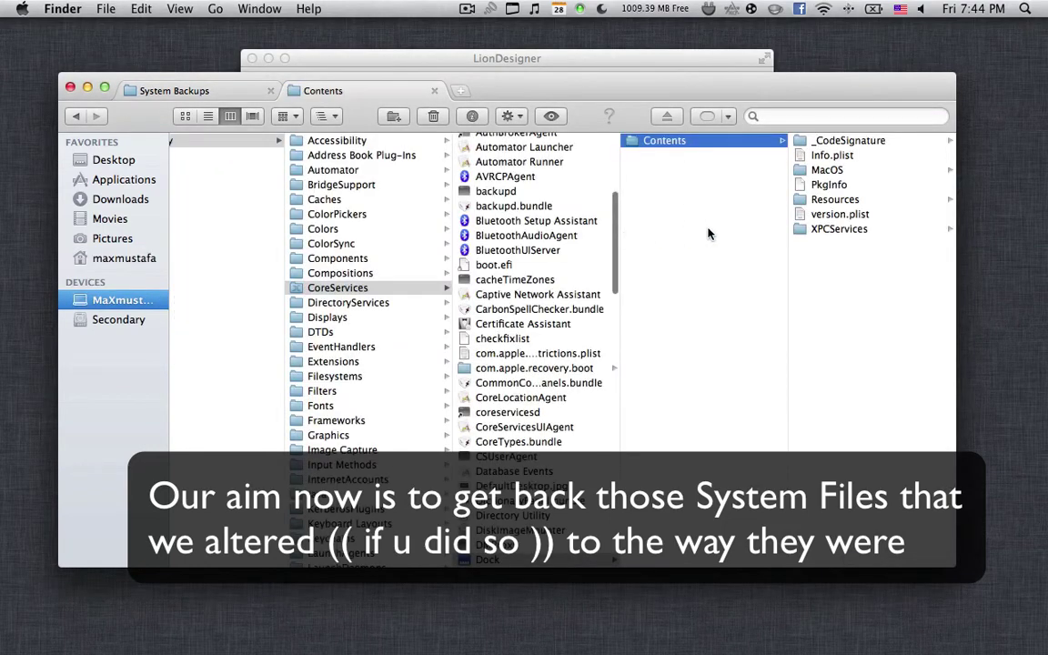
{"action": "left_click", "coordinate": [849, 201]}
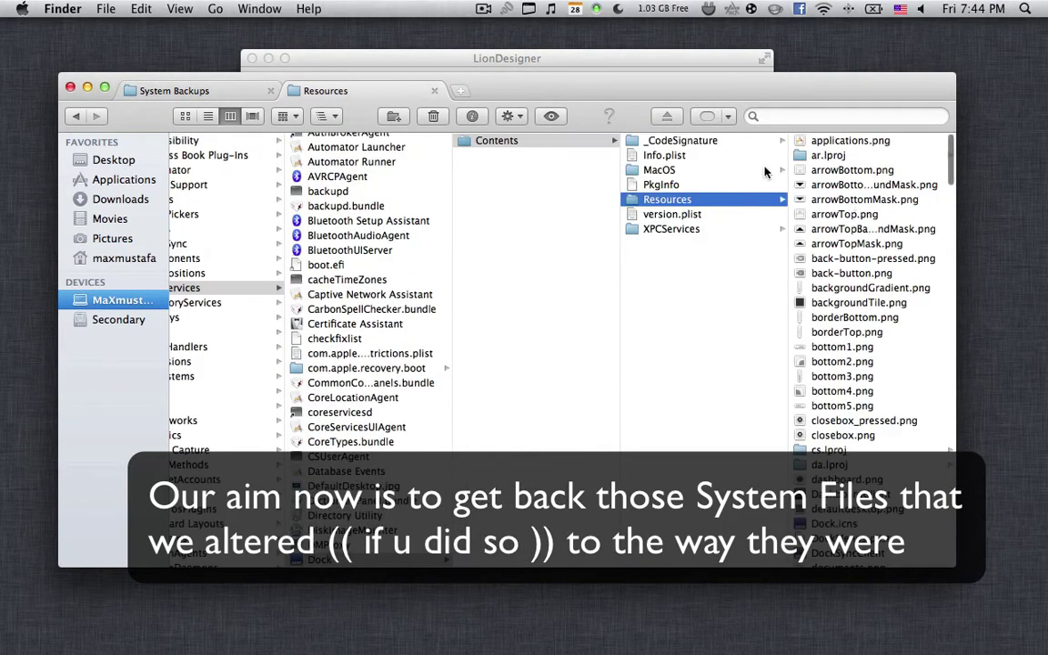
Step: Check the Dashboard background and return to the Resources folder in Finder
{"action": "key", "text": "F12"}
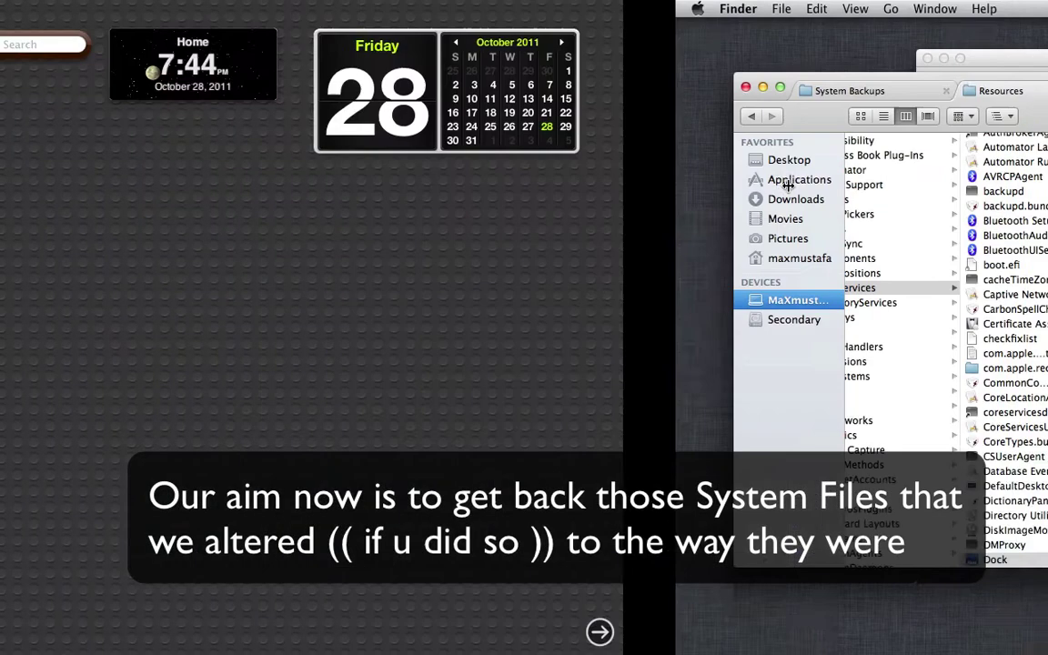
{"action": "left_click", "coordinate": [489, 215]}
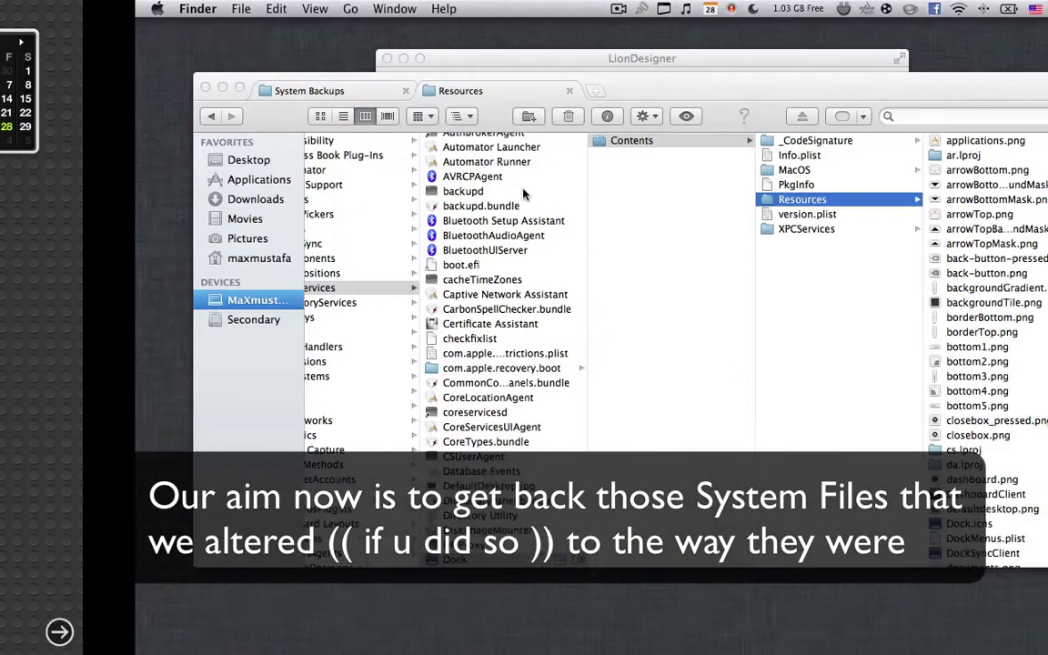
Step: Restart the Dock by running killall Dock in Terminal, and open Dashboard to check its background
{"action": "key", "text": "super+space"}
{"action": "type", "text": "Terminal"}
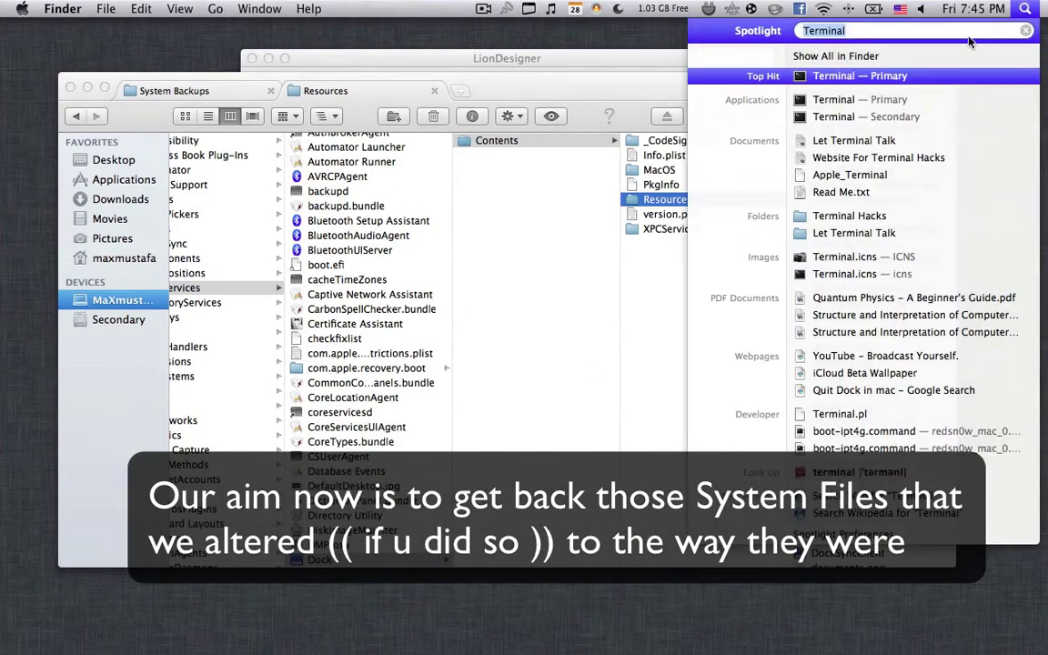
{"action": "left_click", "coordinate": [845, 77]}
{"action": "type", "text": "killall Dock"}
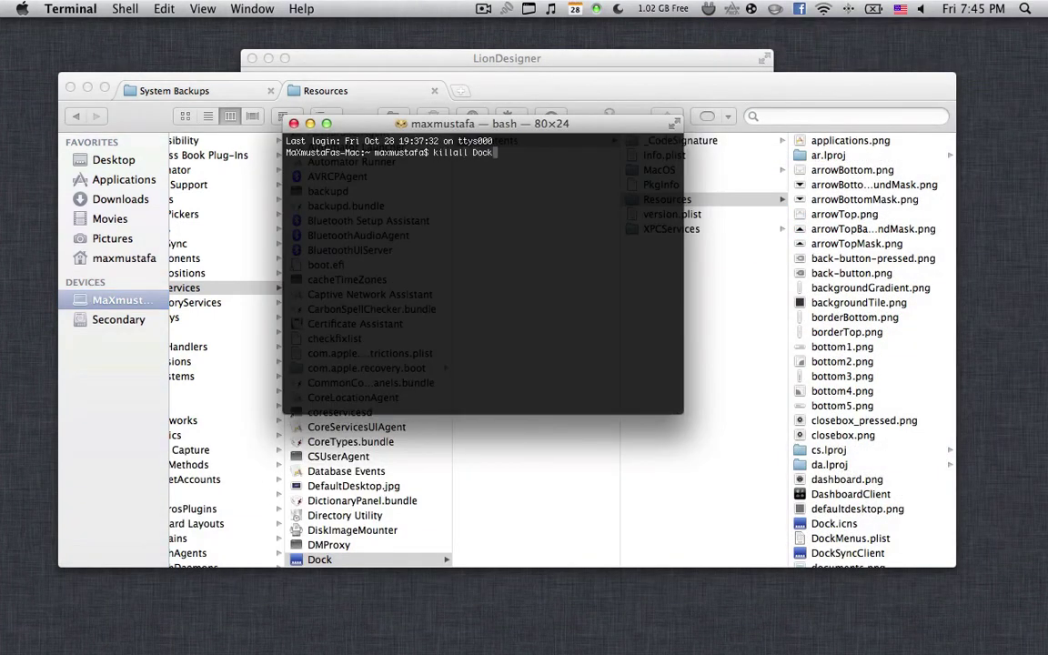
{"action": "left_click", "coordinate": [294, 123]}
{"action": "key", "text": "F12"}
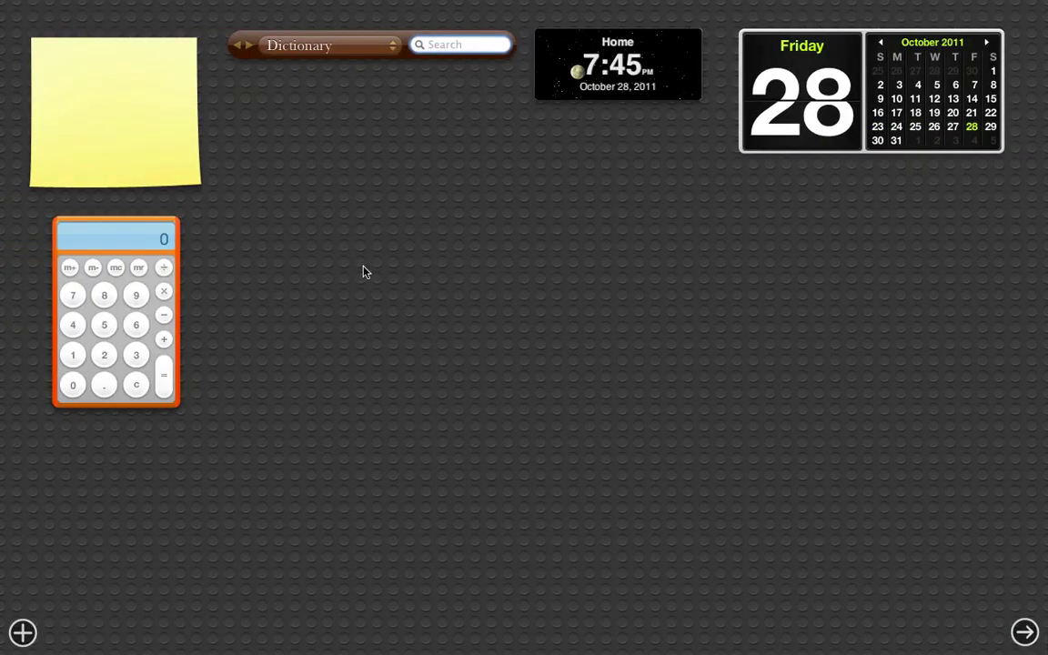
Step: Leave Dashboard, check the Mission Control background and return to the Finder window
{"action": "key", "text": "ctrl+Right"}
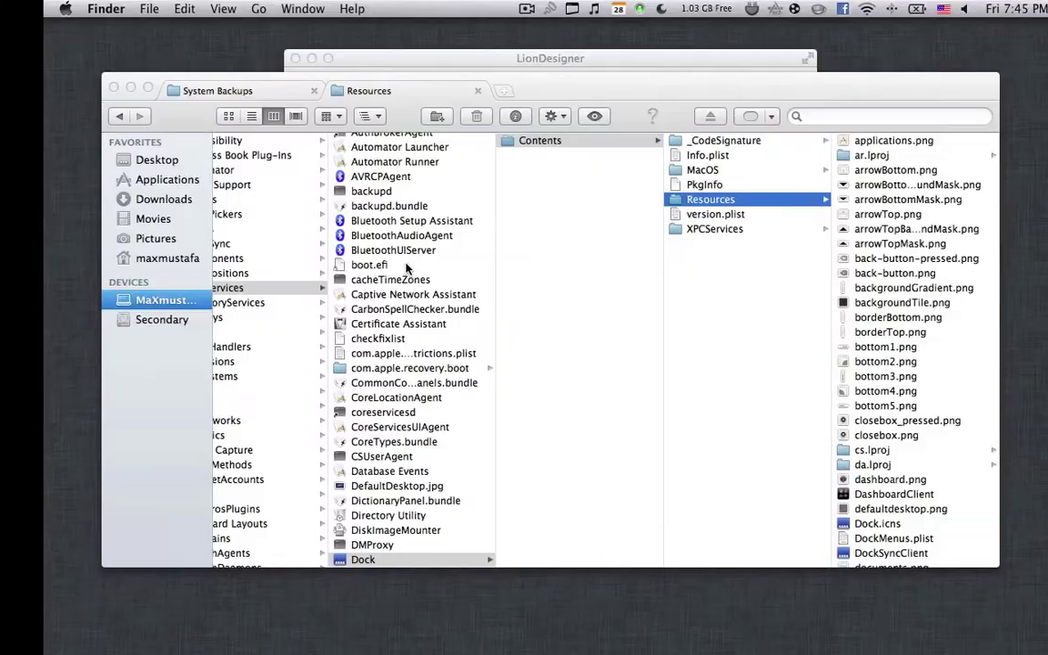
{"action": "key", "text": "ctrl+Up"}
{"action": "left_click", "coordinate": [57, 75]}
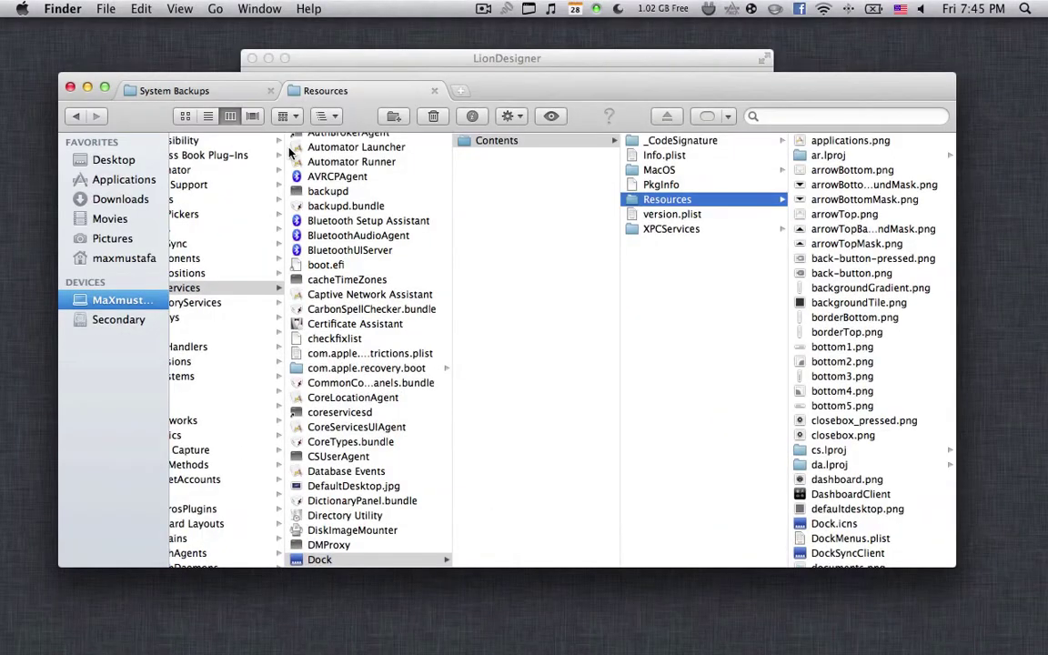
Step: Check the Launchpad background and the OS X Lion Tweaks folder background, and return to Finder
{"action": "key", "text": "F4"}
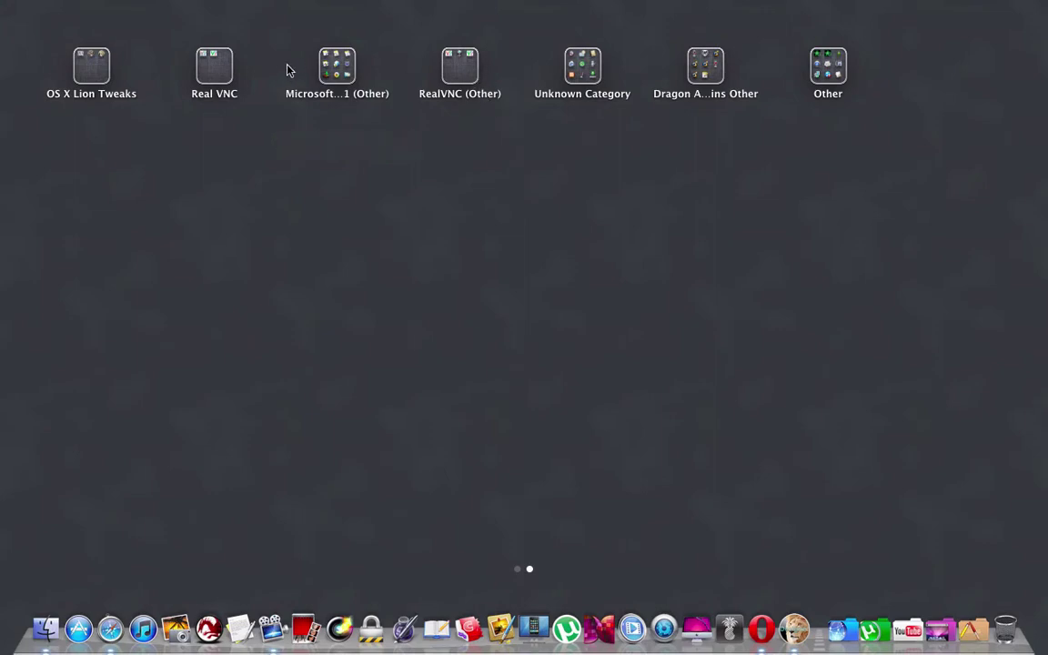
{"action": "left_click", "coordinate": [100, 71]}
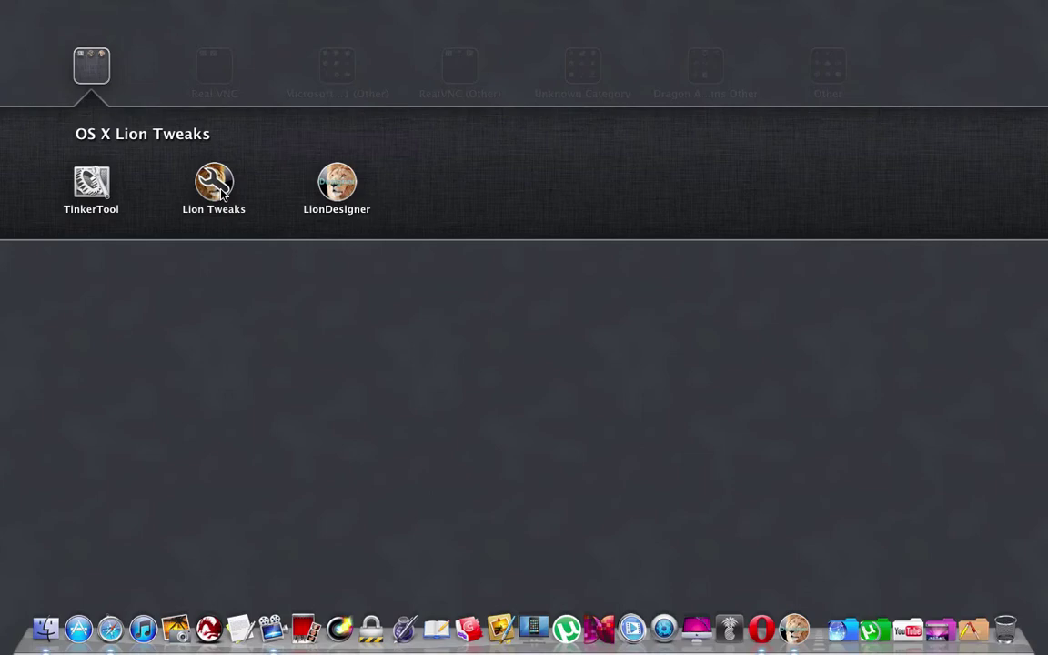
{"action": "left_click", "coordinate": [264, 320]}
{"action": "left_click", "coordinate": [304, 315]}
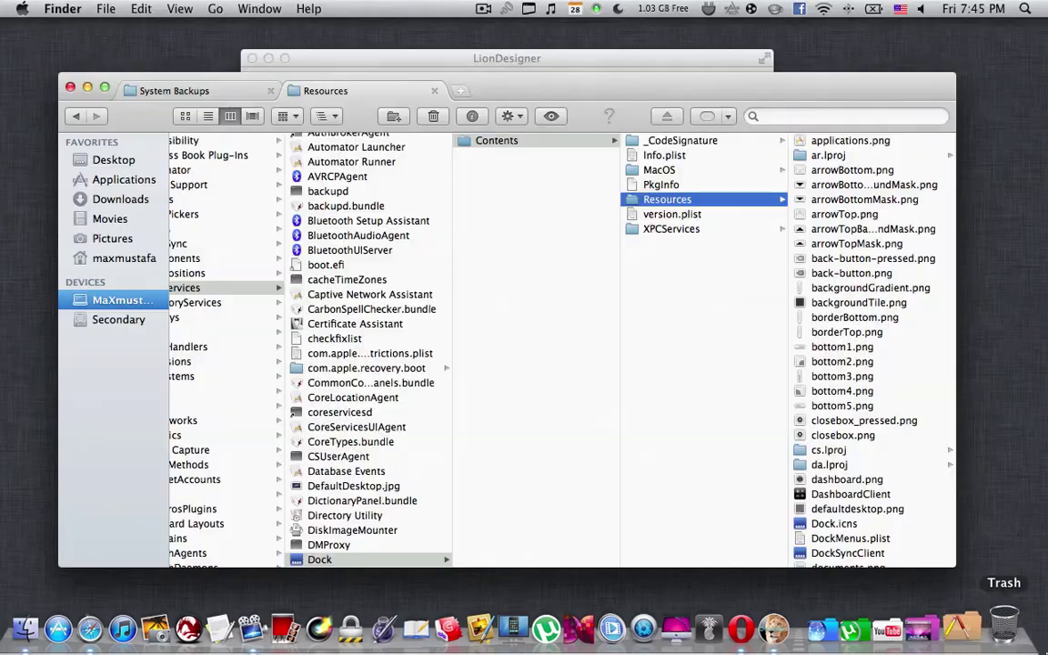
Step: Bring LionDesigner forward to review its background previews and Reset options, and return to the Resources folder in Finder
{"action": "left_click", "coordinate": [606, 58]}
{"action": "left_click_drag", "start_coordinate": [588, 58], "coordinate": [579, 85]}
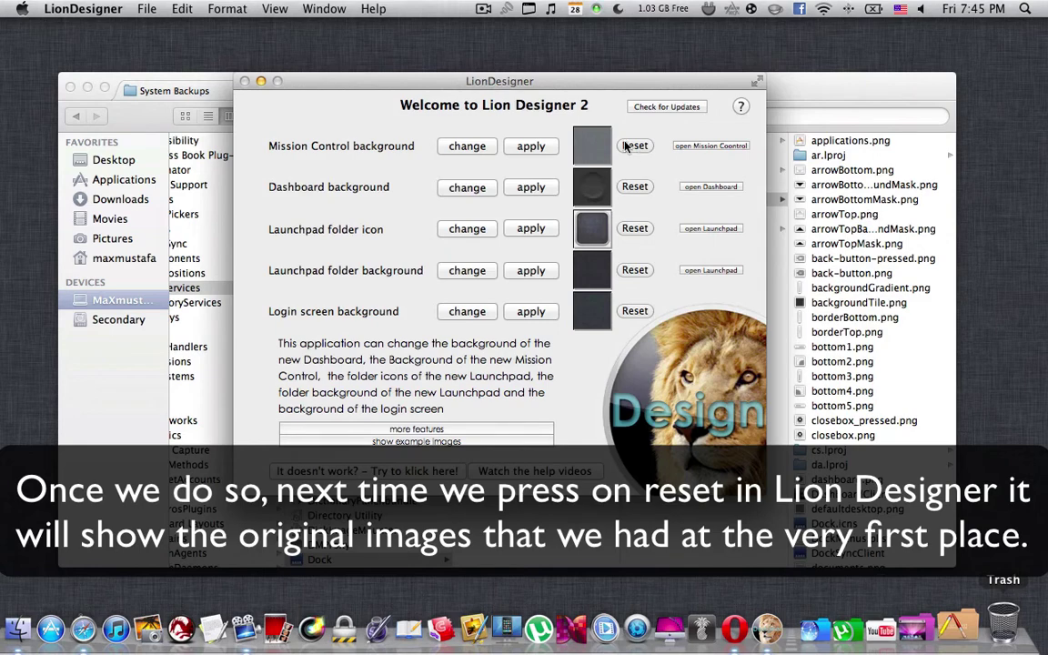
{"action": "left_click", "coordinate": [823, 99]}
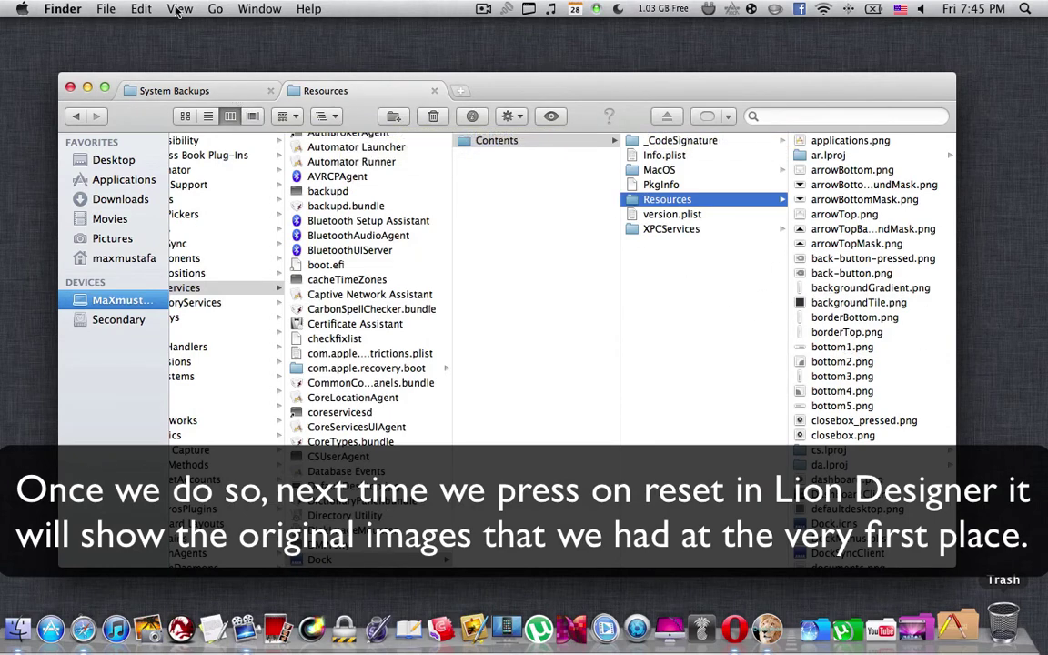
{"action": "mouse_move", "coordinate": [1, 0]}
{"action": "left_click", "coordinate": [271, 177]}
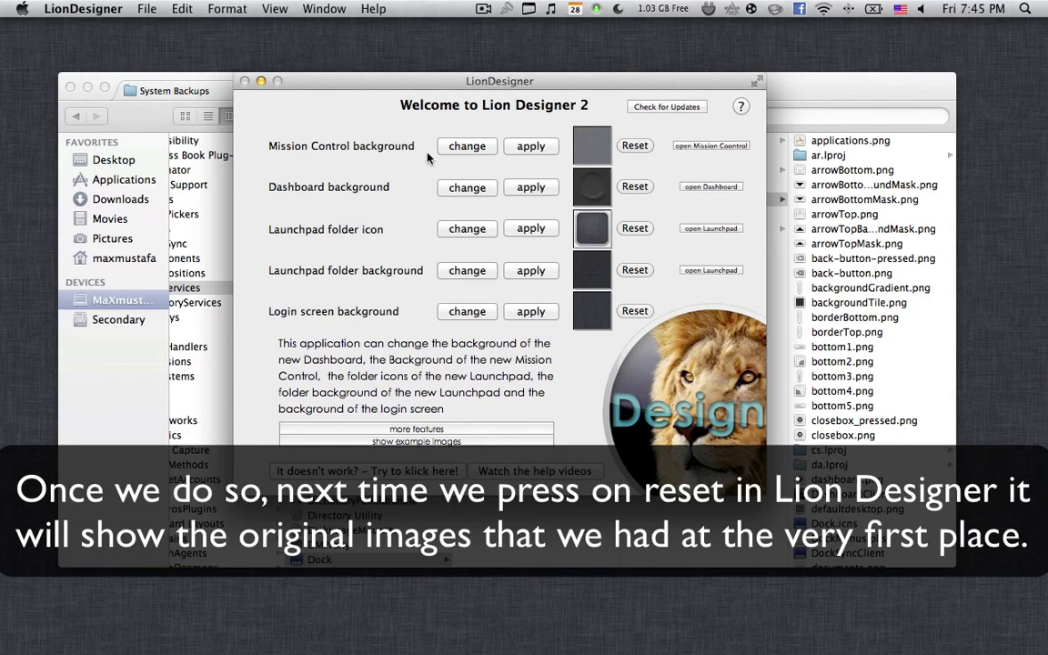
{"action": "left_click", "coordinate": [151, 117]}
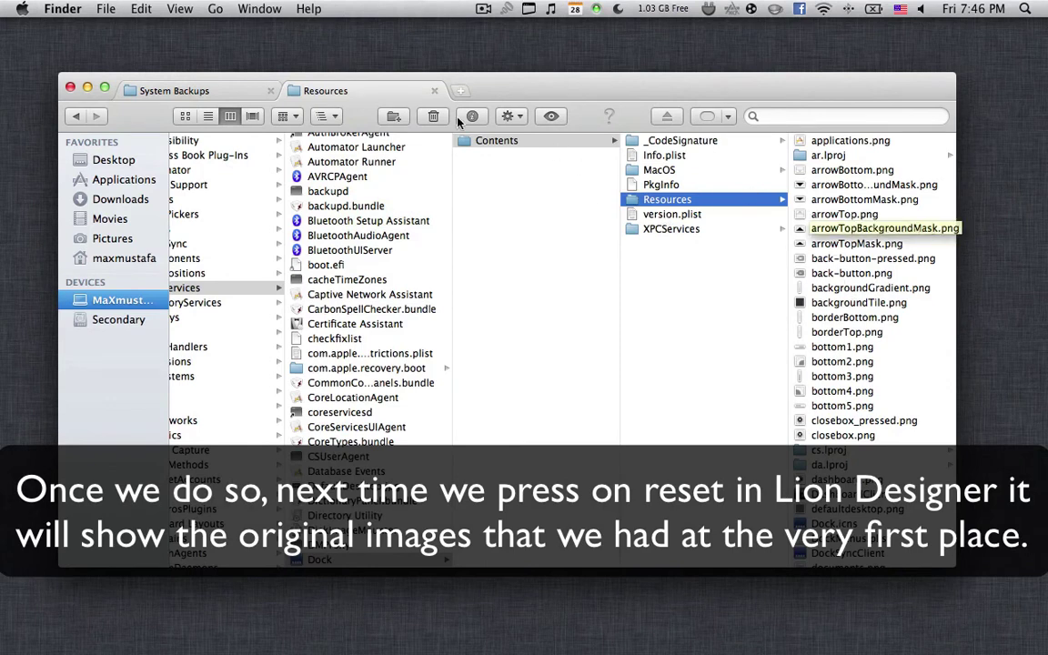
Step: Show the System Backups folder in Finder and deselect defaultdesktop.png and pirelli.png
{"action": "left_click", "coordinate": [212, 93]}
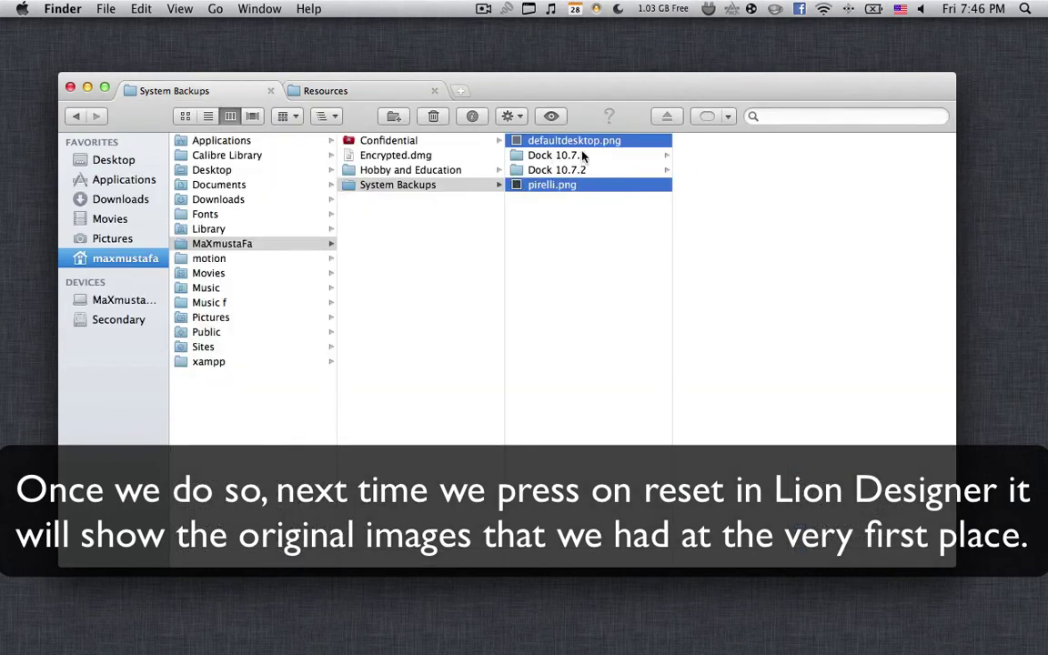
{"action": "left_click", "coordinate": [585, 205]}
Step: Check the Launchpad background again and bring the LionDesigner window in front of Finder
{"action": "key", "text": "F4"}
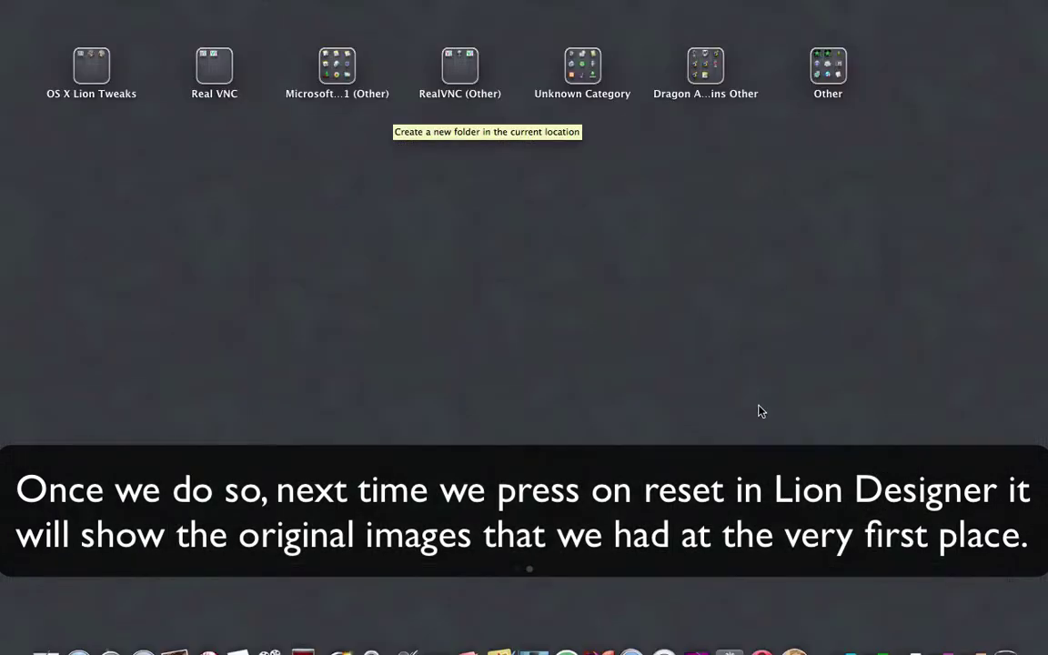
{"action": "left_click", "coordinate": [589, 71]}
{"action": "left_click", "coordinate": [589, 71]}
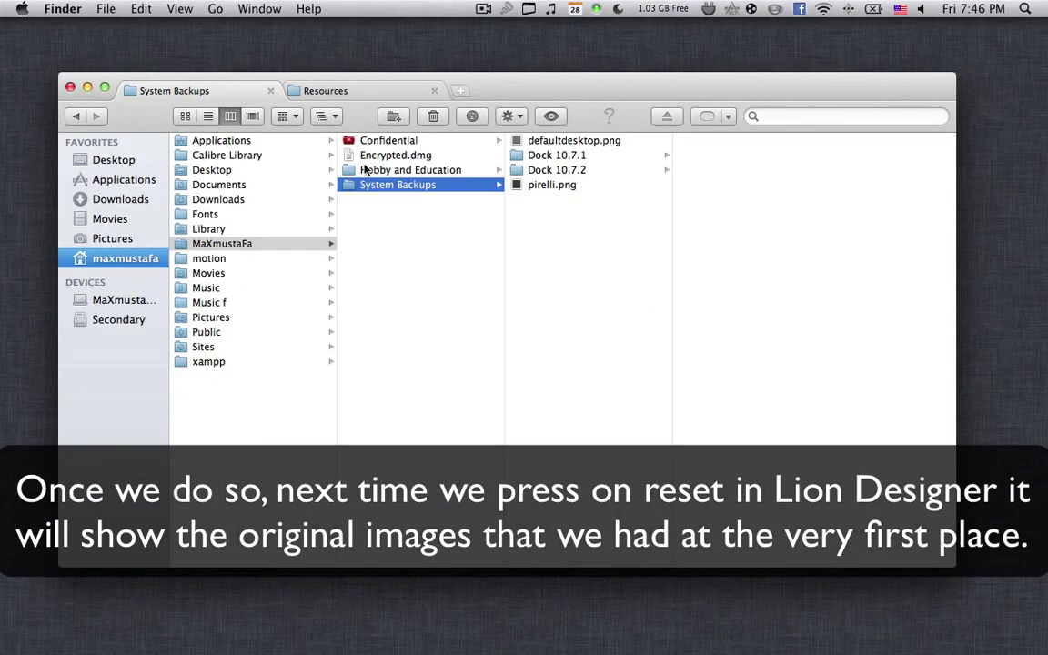
{"action": "key", "text": "F3"}
{"action": "left_click", "coordinate": [188, 266]}
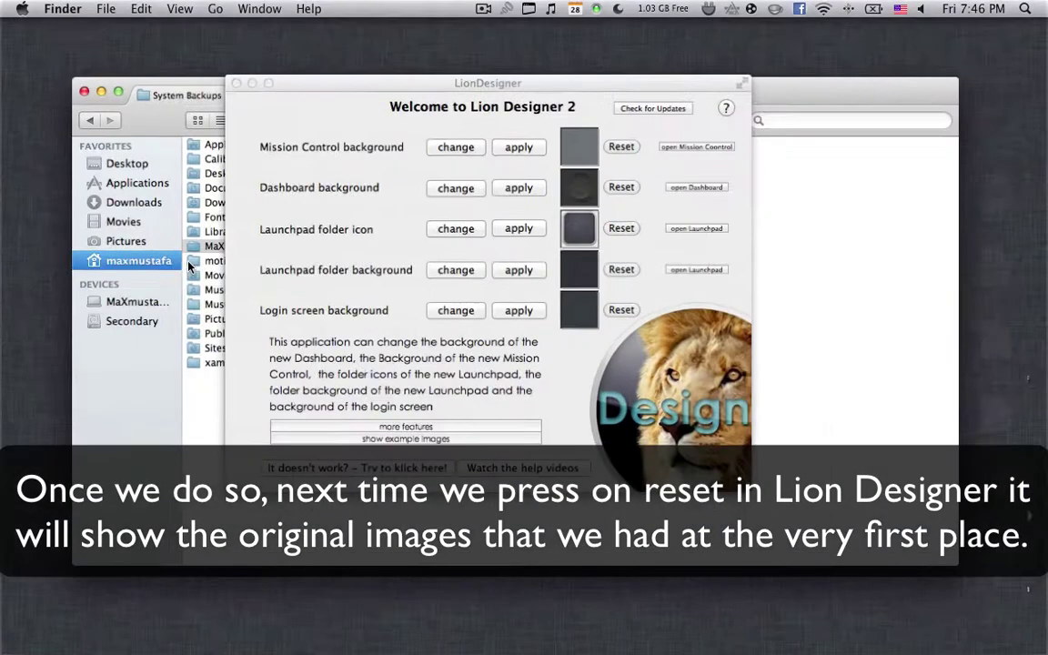